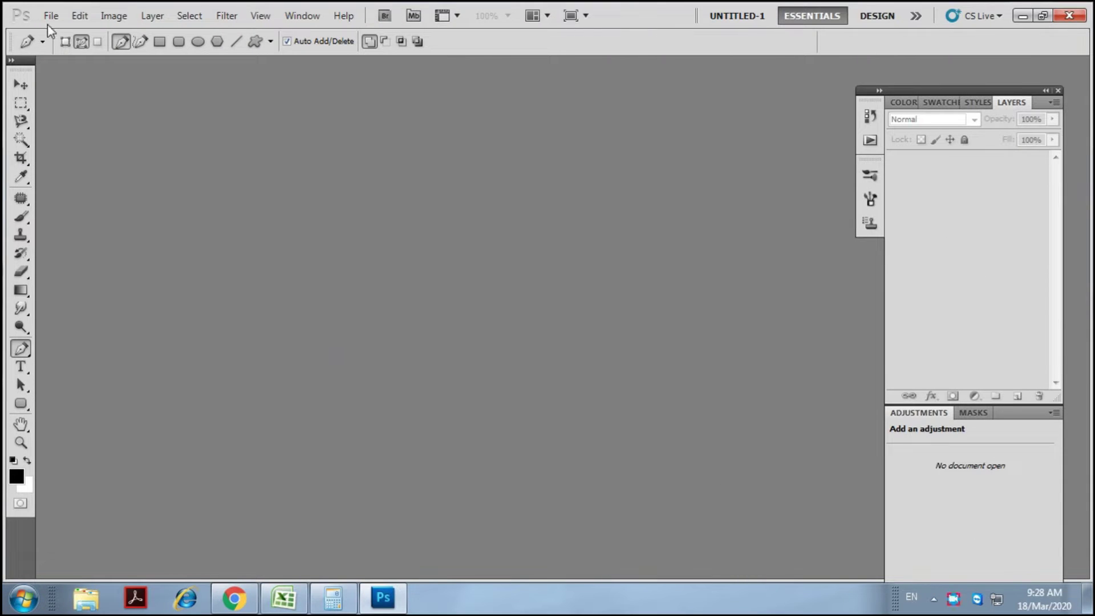
Create a new blank Untitled-1 document with the default settings
click(51, 15)
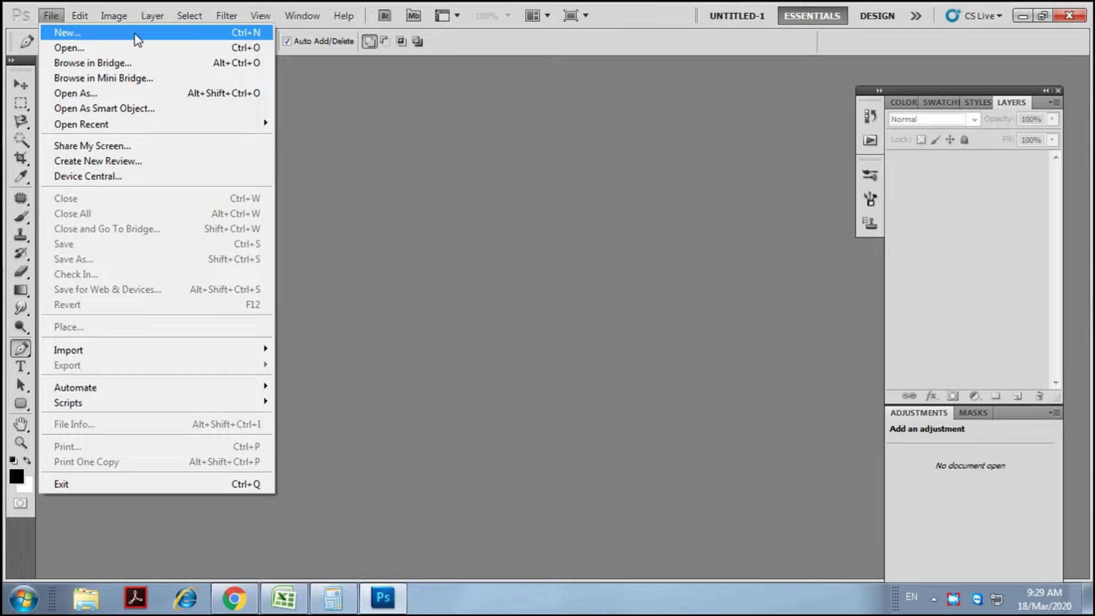
click(137, 35)
click(631, 185)
Bring up the Open dialog to browse for existing image files
click(50, 15)
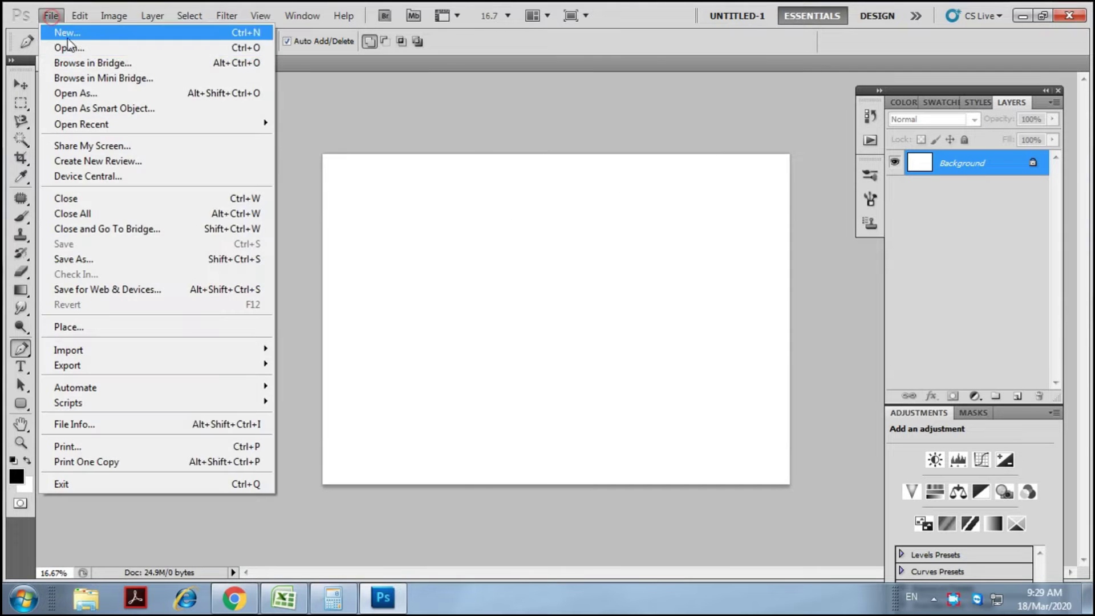
click(73, 46)
mouse_move(445, 137)
mouse_down()
mouse_move(430, 202)
mouse_move(433, 235)
mouse_move(453, 259)
mouse_move(445, 297)
mouse_up()
Open the orange JPEG and red-apple-with-a-slice.jpg together
click(208, 166)
ctrl+click(305, 191)
click(421, 366)
Move the apple image into Untitled-1 as Layer 1, clearing stray selections
click(17, 86)
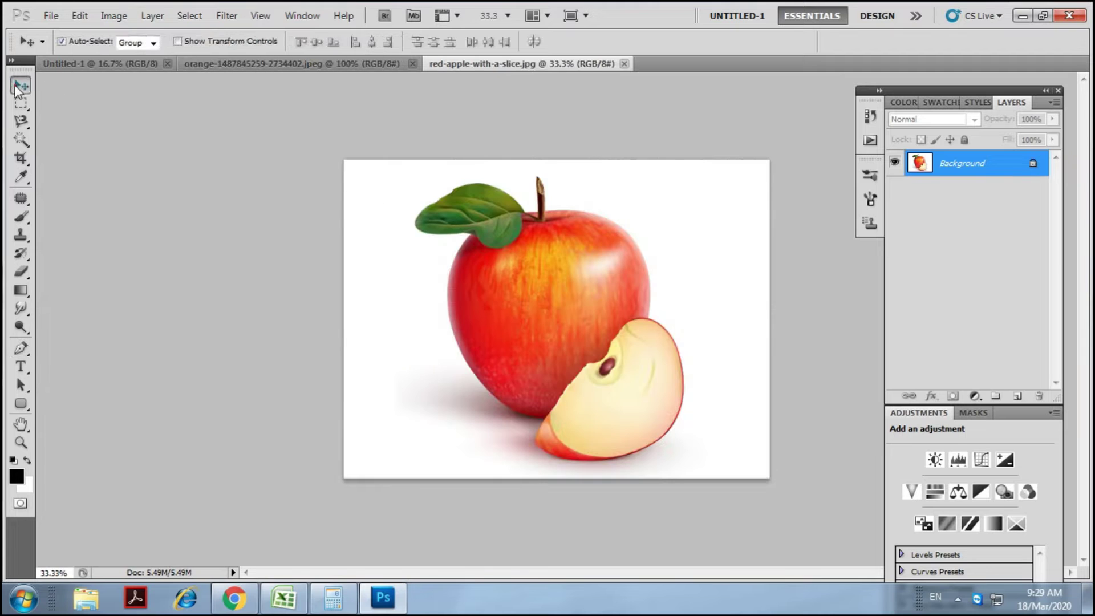
drag(116, 85, 440, 269)
key(m)
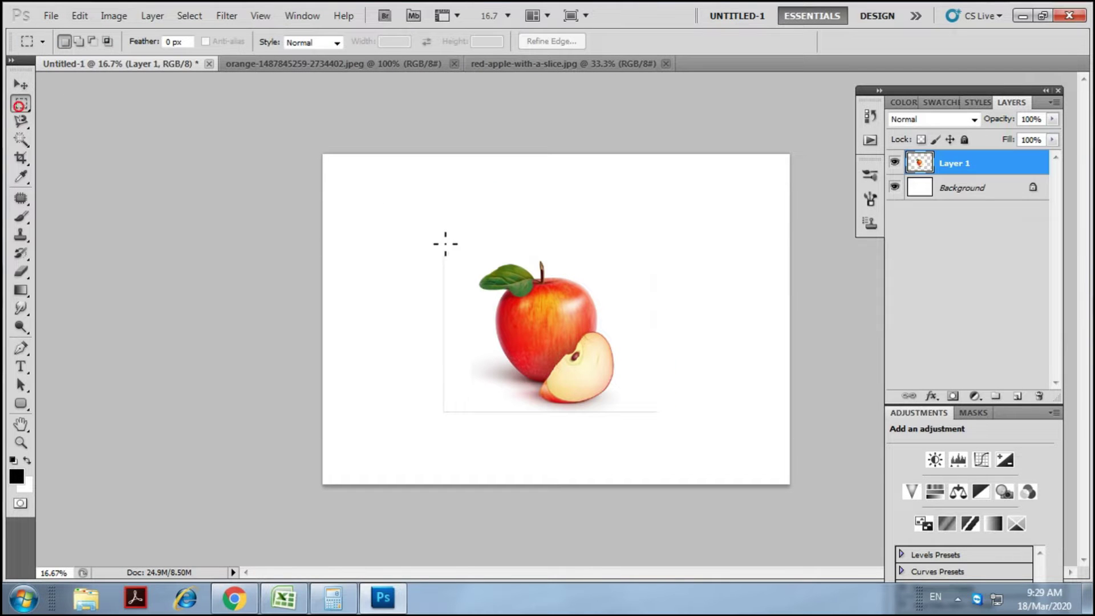
click(750, 472)
click(397, 417)
drag(745, 192, 651, 447)
click(599, 440)
Scale the apple layer up with Free Transform to fill most of the canvas
key(ctrl+t)
drag(656, 250, 776, 182)
drag(450, 418, 347, 498)
key(Return)
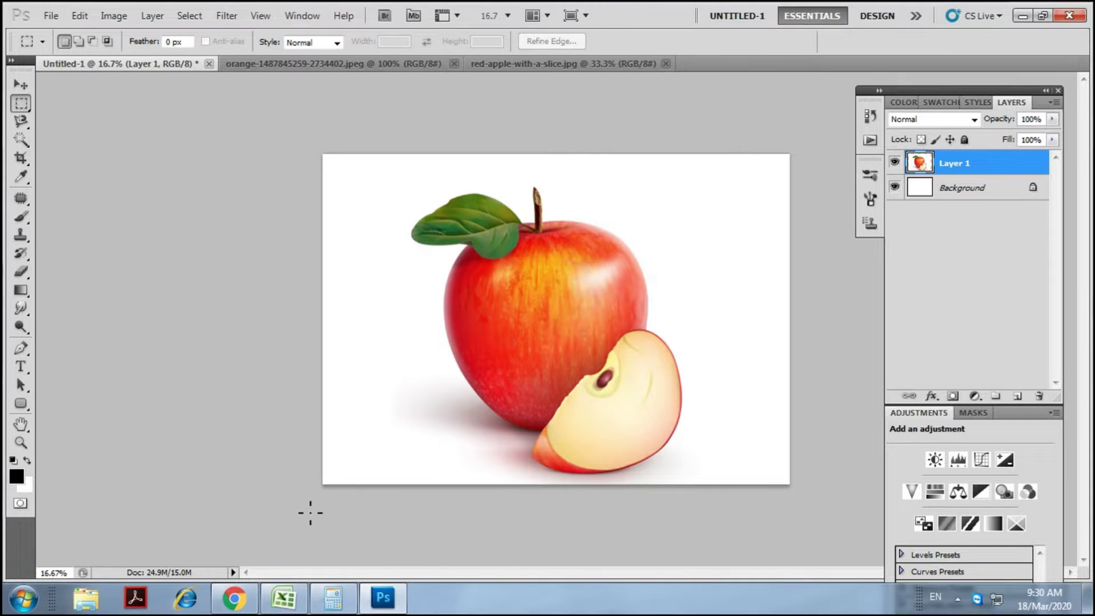
click(20, 84)
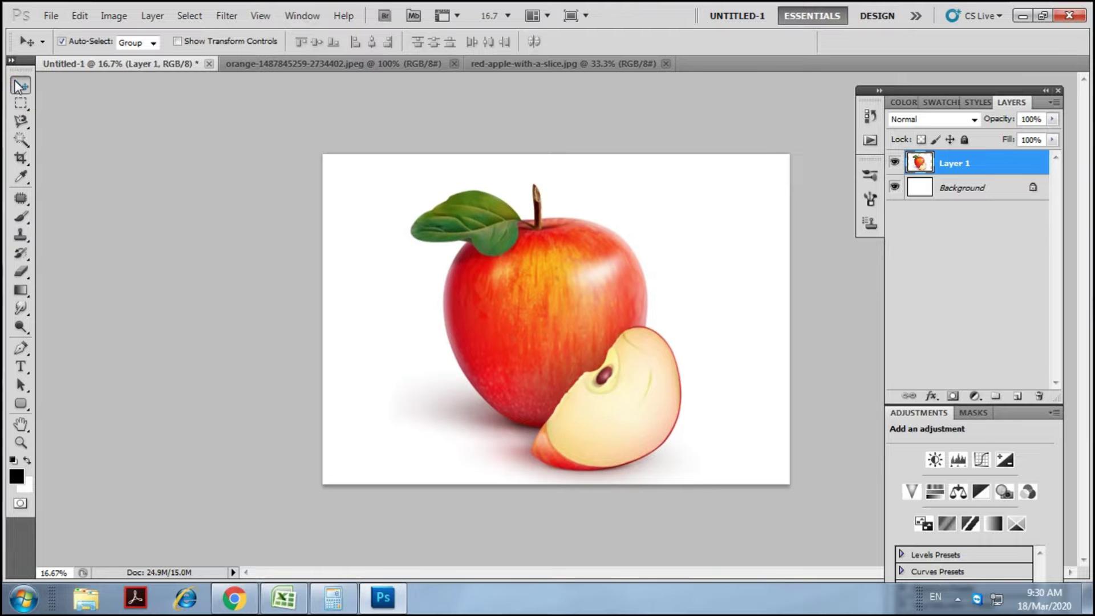
Zoom in on the orange photo and start a Pen outline along the slice's top edge
click(411, 63)
key(ctrl+plus)
key(ctrl+plus)
scroll(227, 268, down, 3)
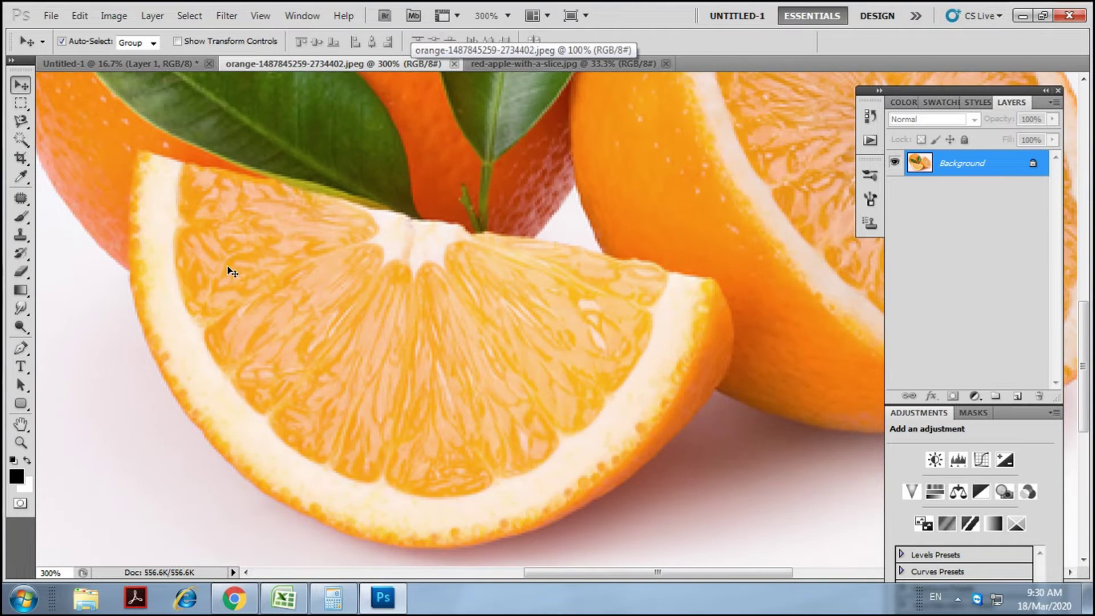
key(p)
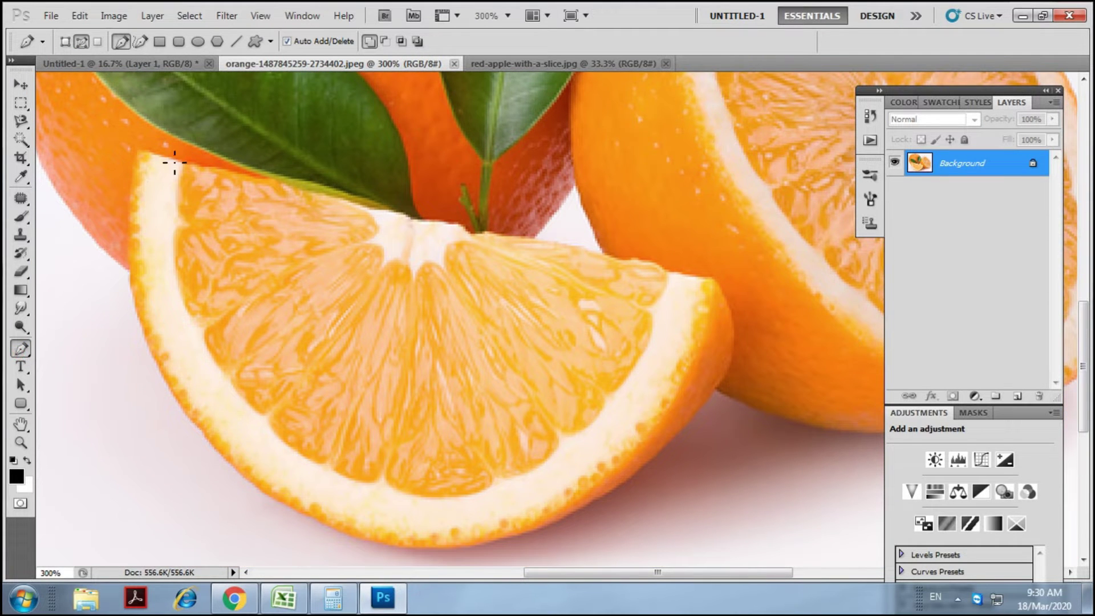
click(167, 158)
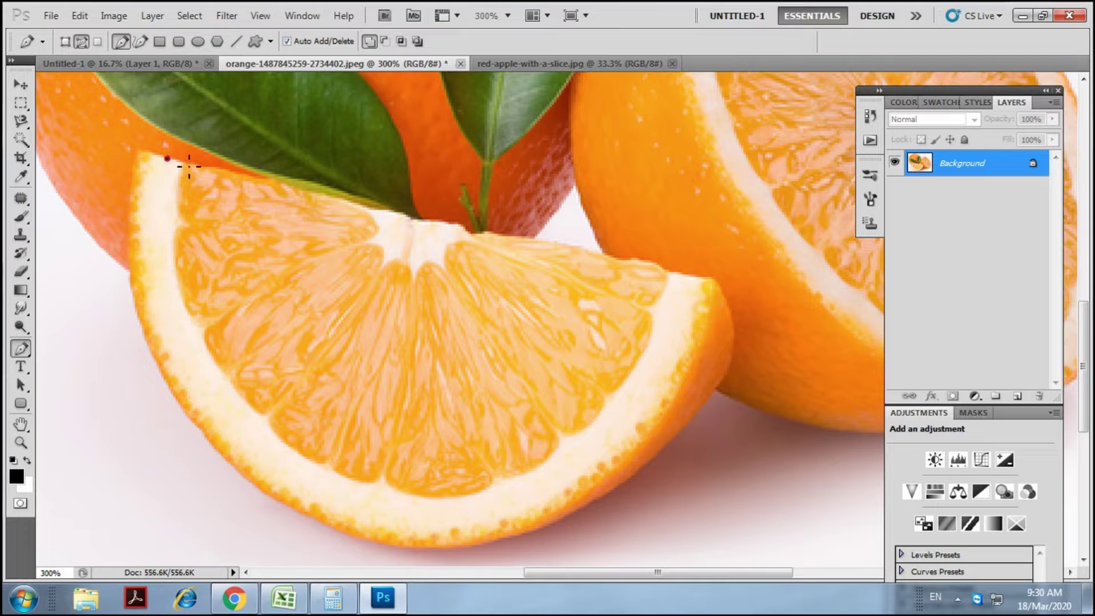
drag(241, 175, 245, 179)
drag(329, 196, 388, 213)
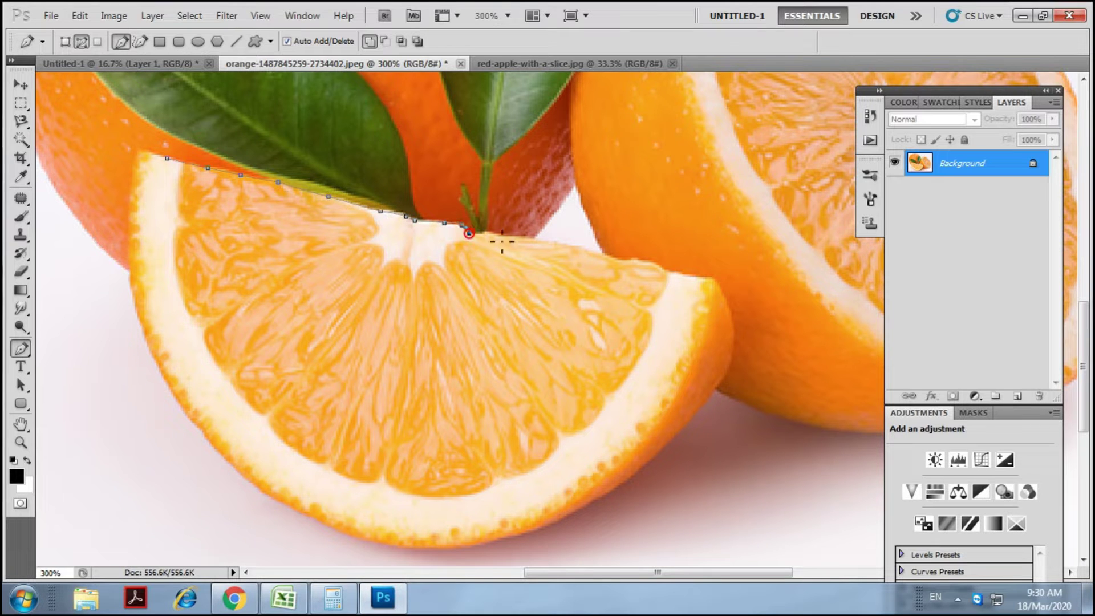
Trace around the right tip, rind and left edge, close the path, and make it a selection
drag(556, 243, 652, 265)
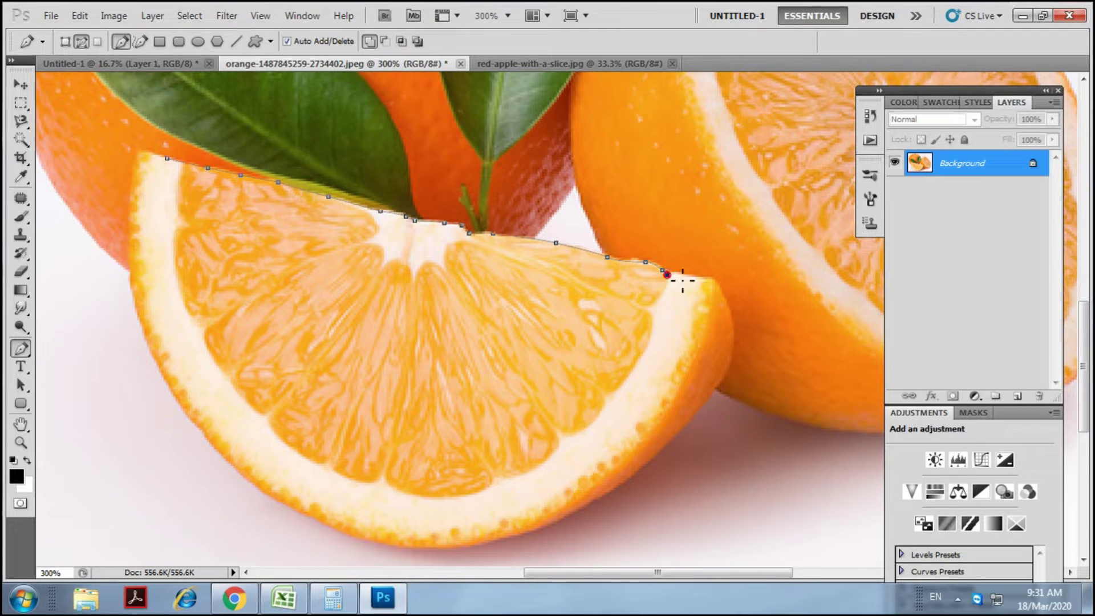
drag(545, 481, 451, 506)
key(ctrl+z)
drag(657, 374, 636, 407)
drag(585, 457, 564, 474)
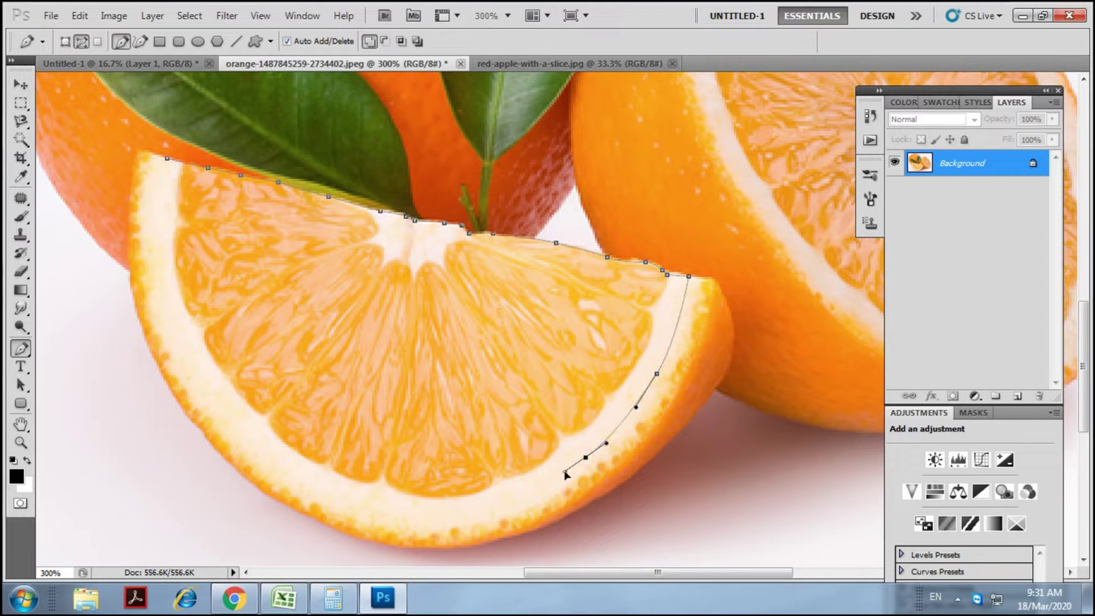
drag(463, 513, 416, 518)
drag(295, 477, 251, 446)
drag(177, 340, 161, 285)
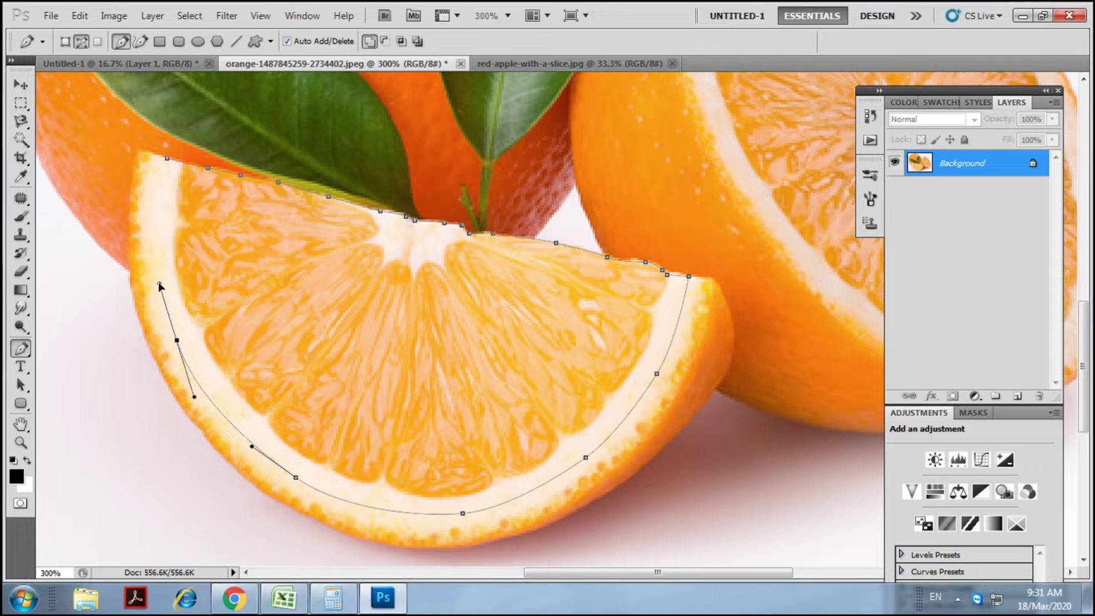
drag(168, 159, 195, 78)
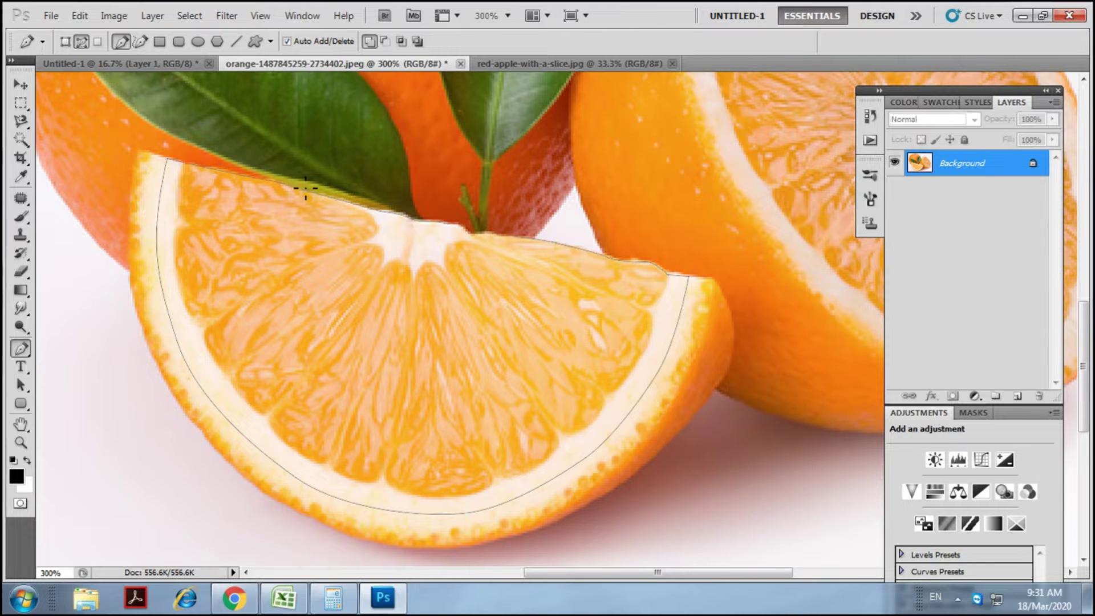
key(ctrl+minus)
key(ctrl+Return)
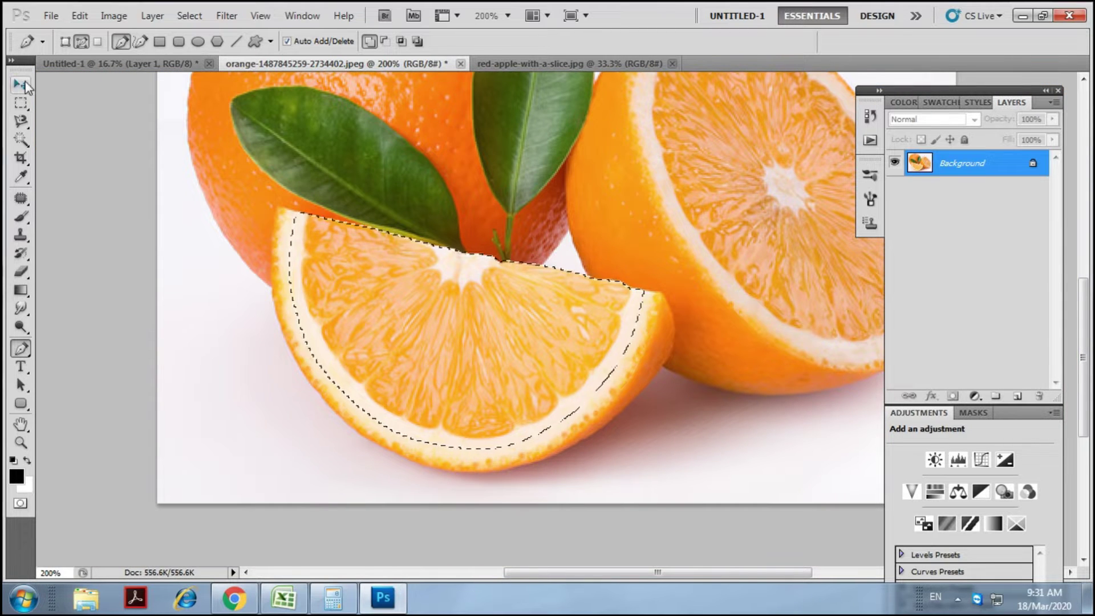
Bring the orange slice into Untitled-1 as Layer 2, rotated and scaled onto the apple slice
click(23, 84)
mouse_move(458, 323)
mouse_down()
mouse_move(183, 64)
mouse_move(535, 337)
mouse_up()
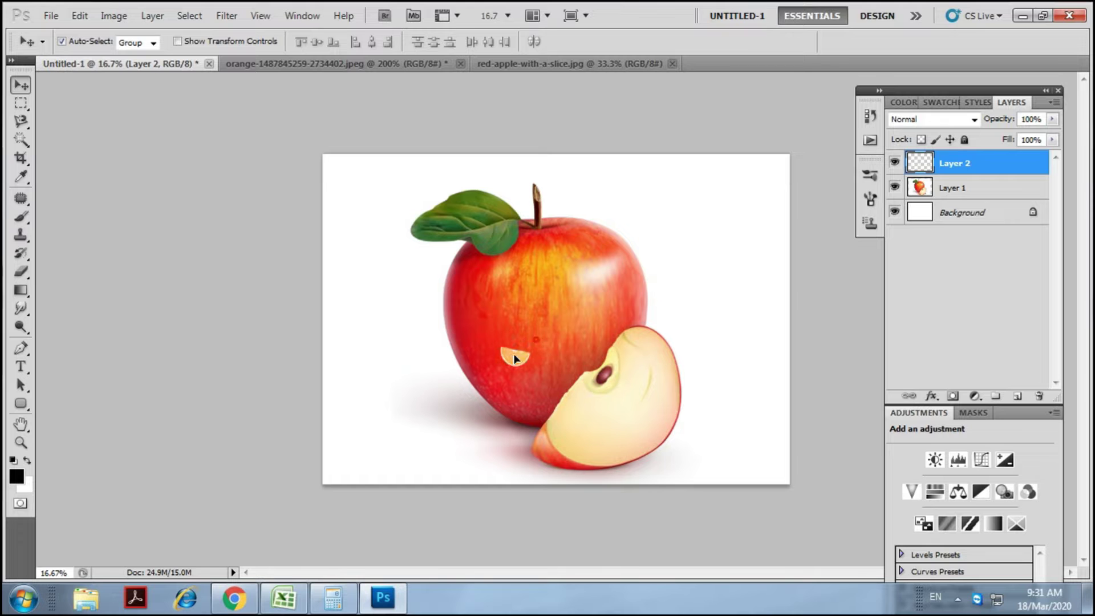
key(ctrl+t)
mouse_move(541, 384)
mouse_down()
mouse_move(557, 368)
mouse_move(549, 378)
mouse_up()
drag(525, 340, 631, 221)
drag(565, 300, 660, 409)
Zoom in and refine the orange slice's size and position over the apple slice
key(ctrl+plus)
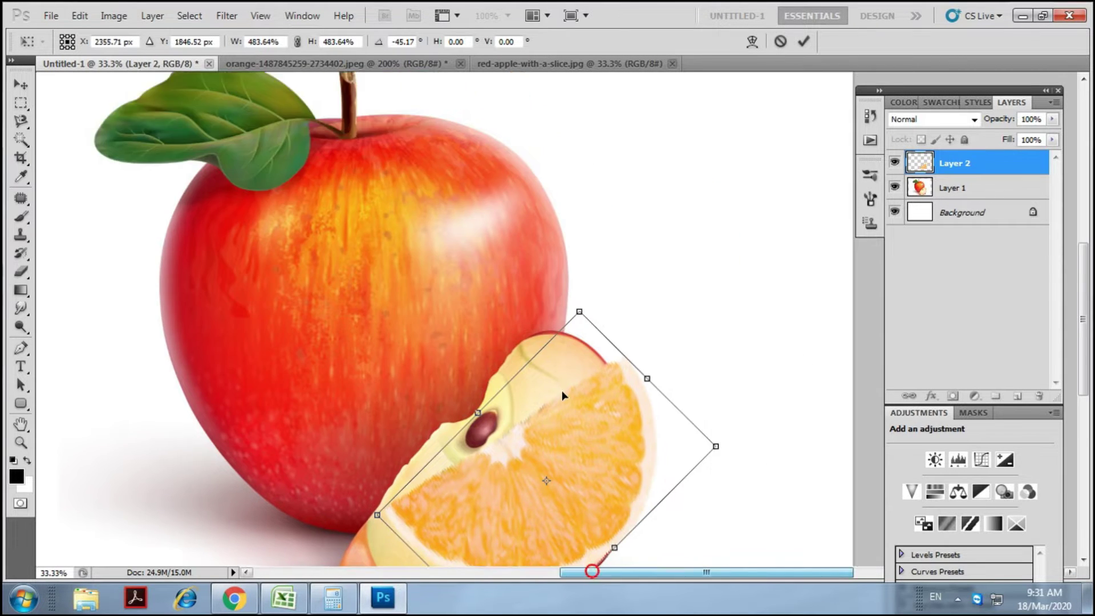
scroll(563, 395, down, 3)
drag(758, 392, 758, 342)
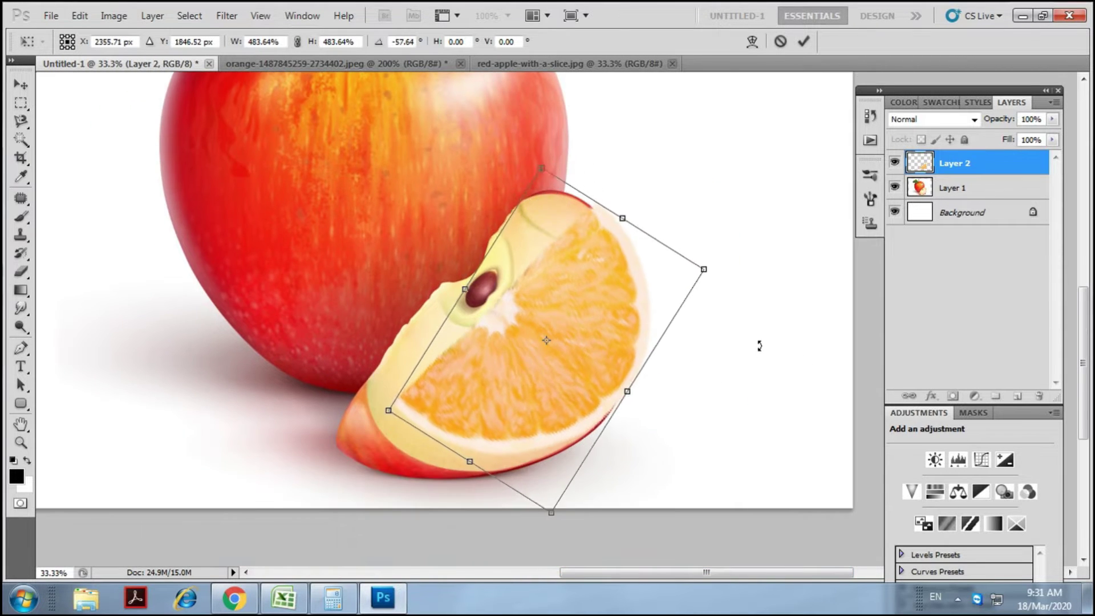
drag(572, 365, 515, 354)
mouse_move(497, 499)
mouse_down()
mouse_move(500, 564)
mouse_move(520, 502)
mouse_move(520, 403)
mouse_up()
drag(535, 294, 532, 355)
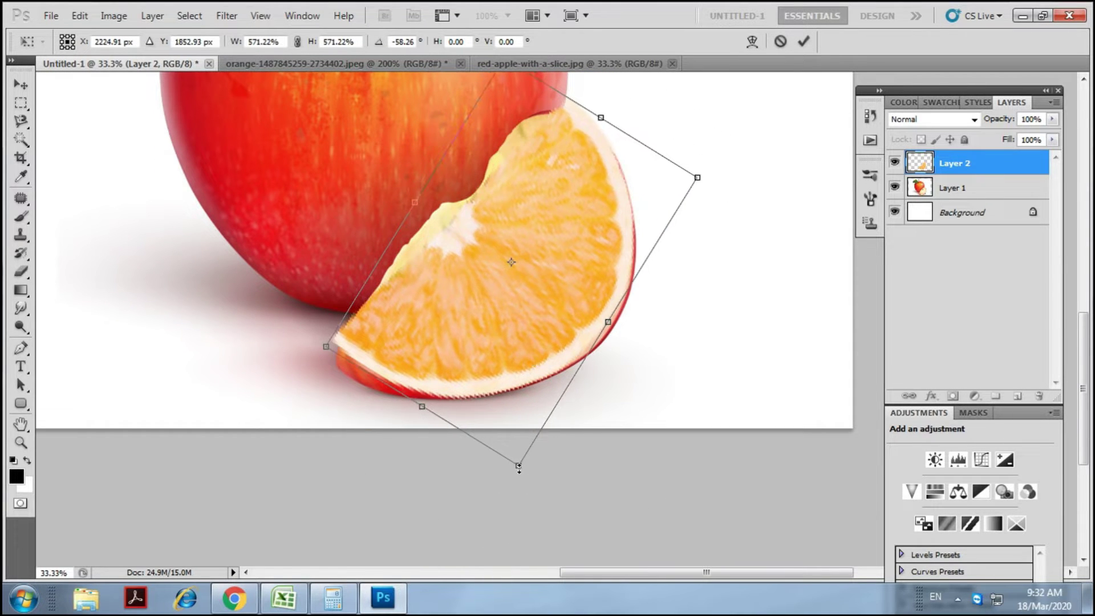
drag(519, 467, 516, 464)
key(Return)
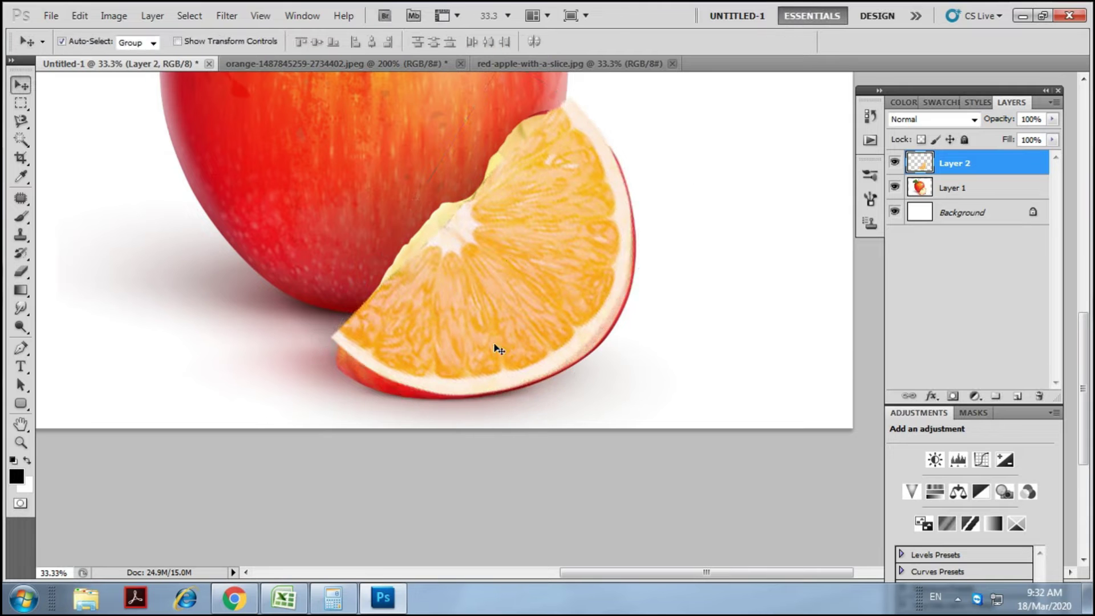
Nudge the orange slice and re-transform it, adjusting its size and position
drag(506, 342, 497, 330)
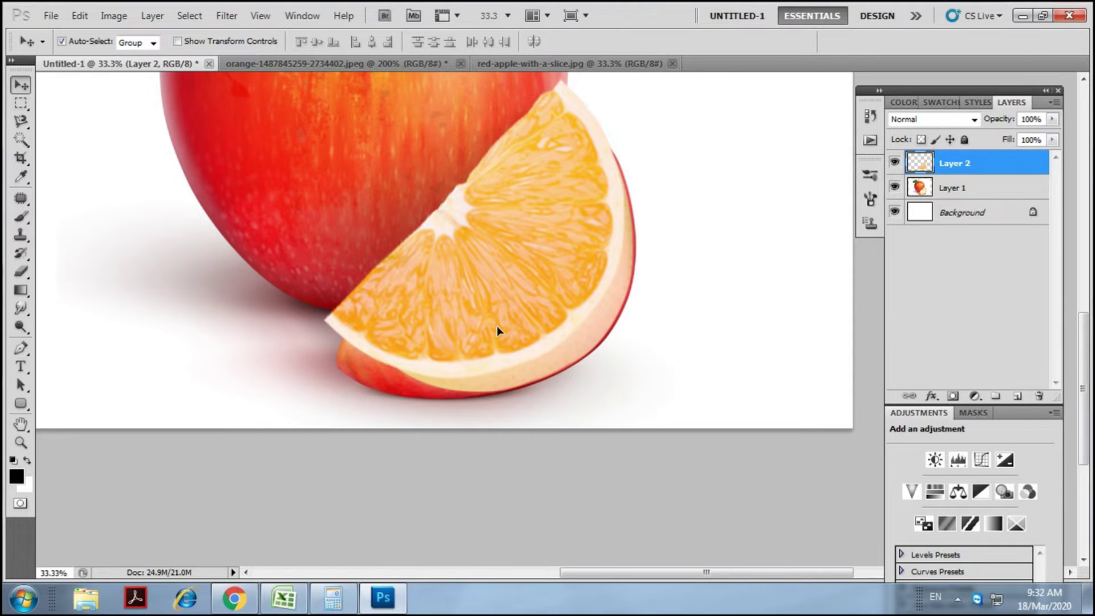
key(ctrl+t)
drag(635, 379, 645, 425)
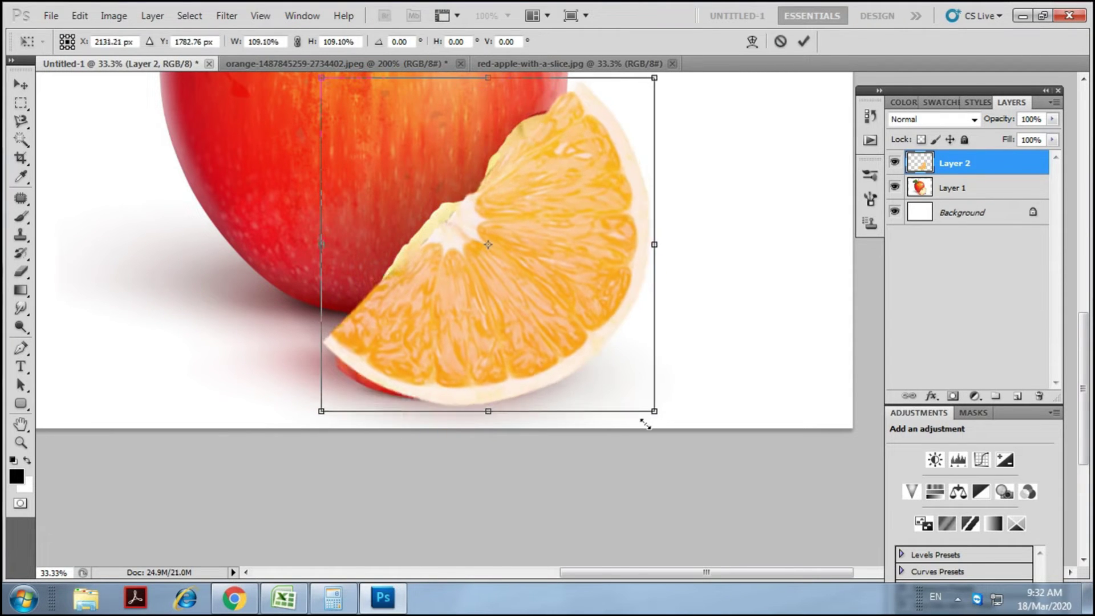
drag(577, 328, 562, 310)
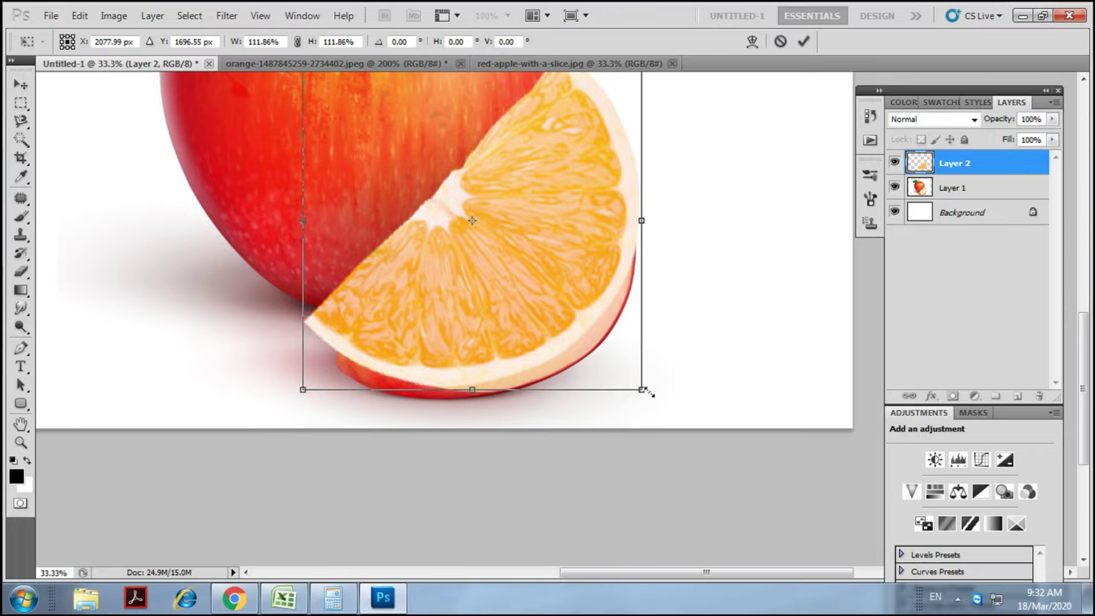
scroll(650, 257, up, 3)
drag(645, 114, 636, 164)
drag(575, 287, 610, 301)
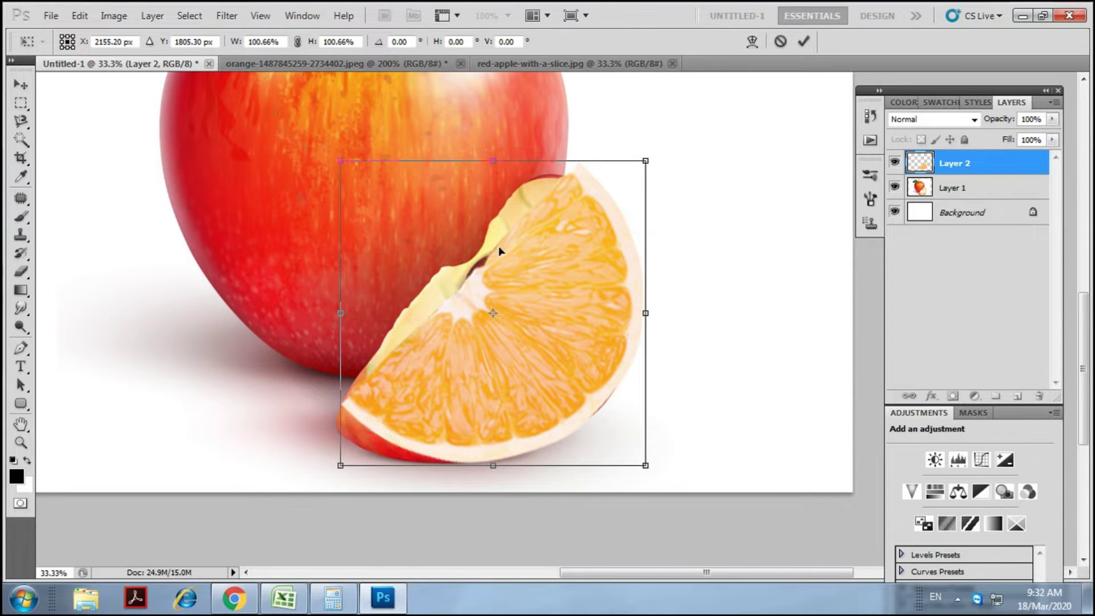
Stretch the slice's top-left toward the apple and set Layer 2 opacity to 55%
drag(341, 171, 228, 67)
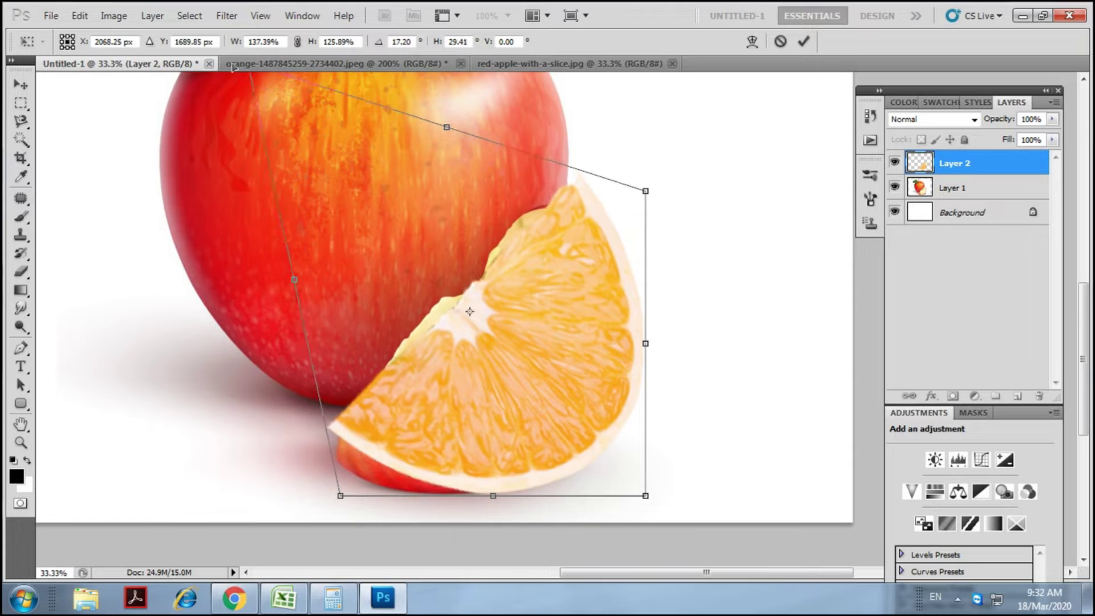
scroll(457, 286, up, 3)
scroll(456, 285, down, 3)
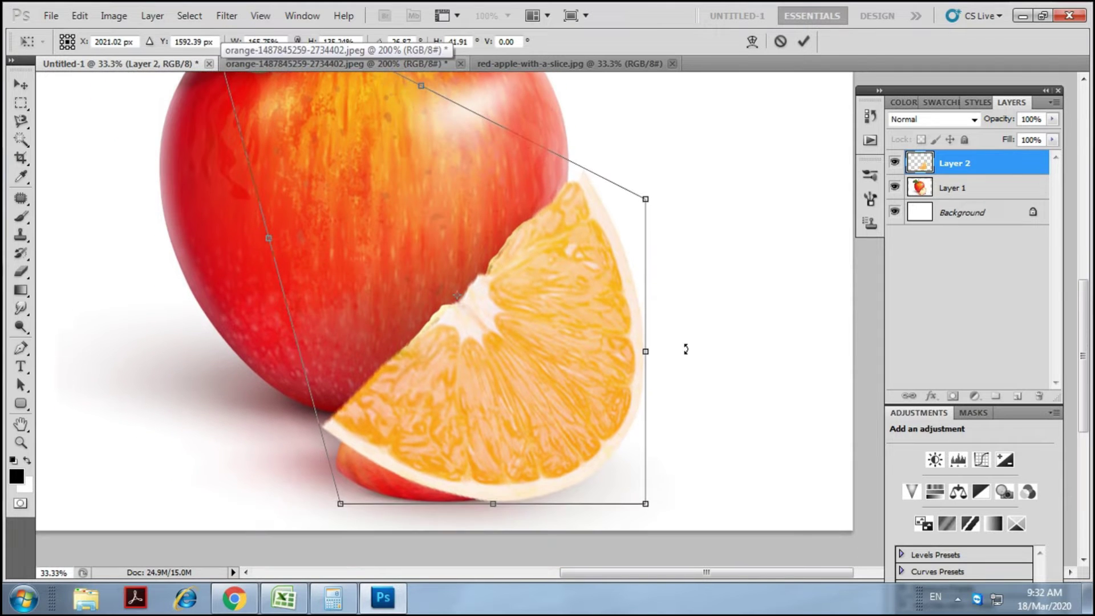
key(Return)
click(1052, 118)
drag(1053, 135, 1019, 136)
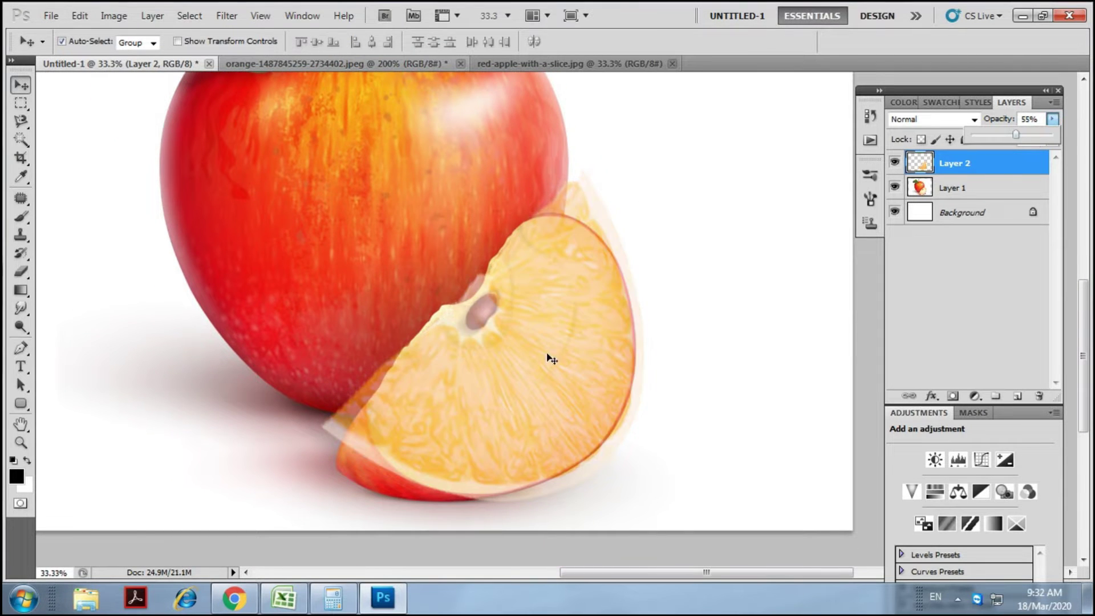
Distort the orange slice's lower-right and left corners to match the apple slice
key(ctrl+t)
drag(647, 504, 626, 489)
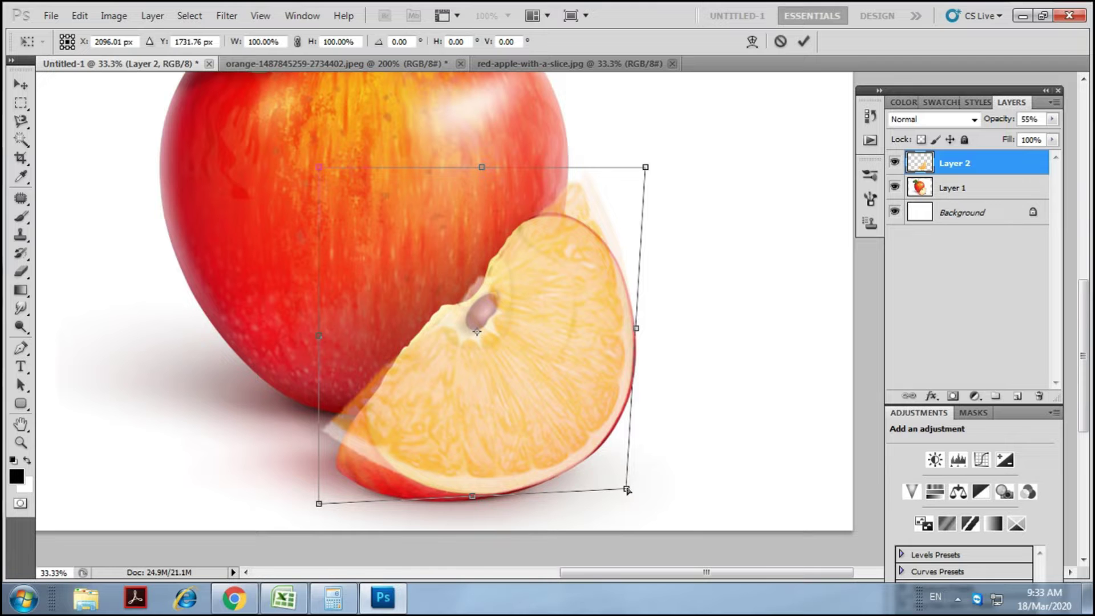
drag(317, 340, 319, 334)
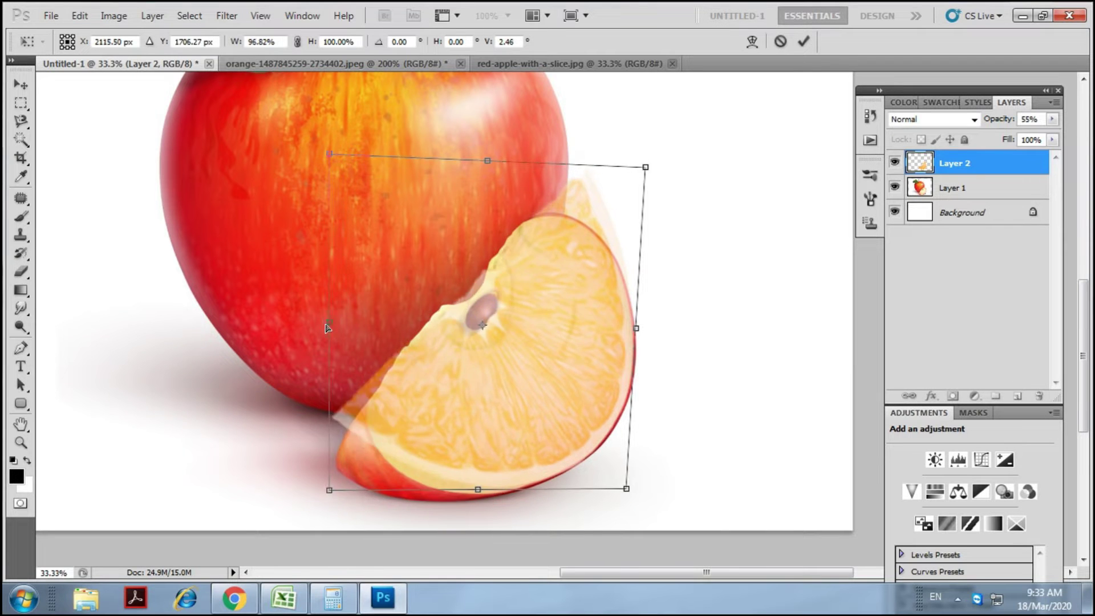
drag(318, 500, 320, 510)
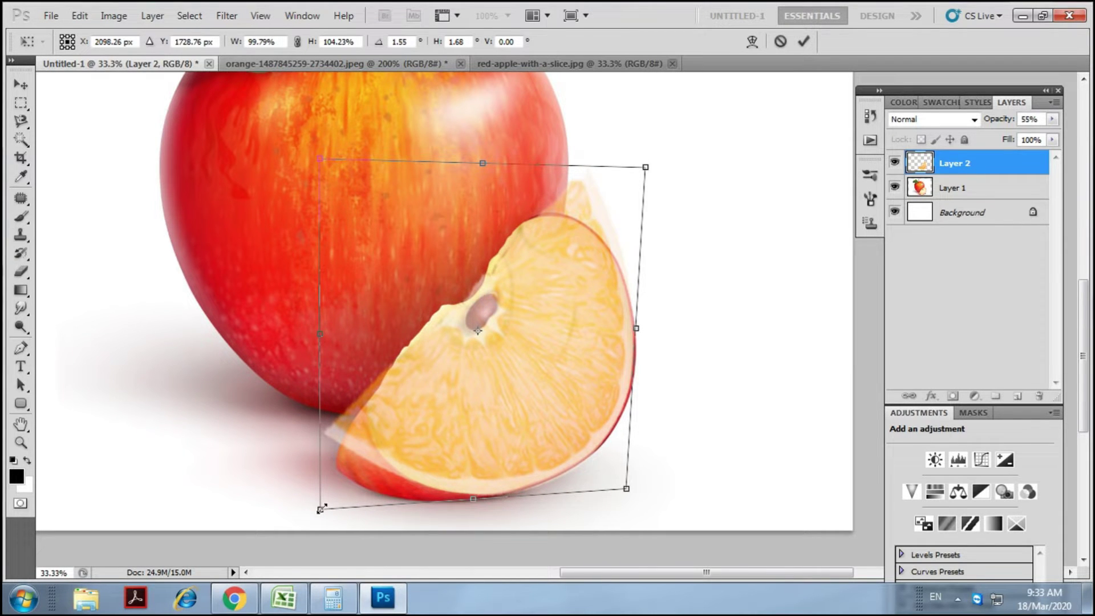
key(Return)
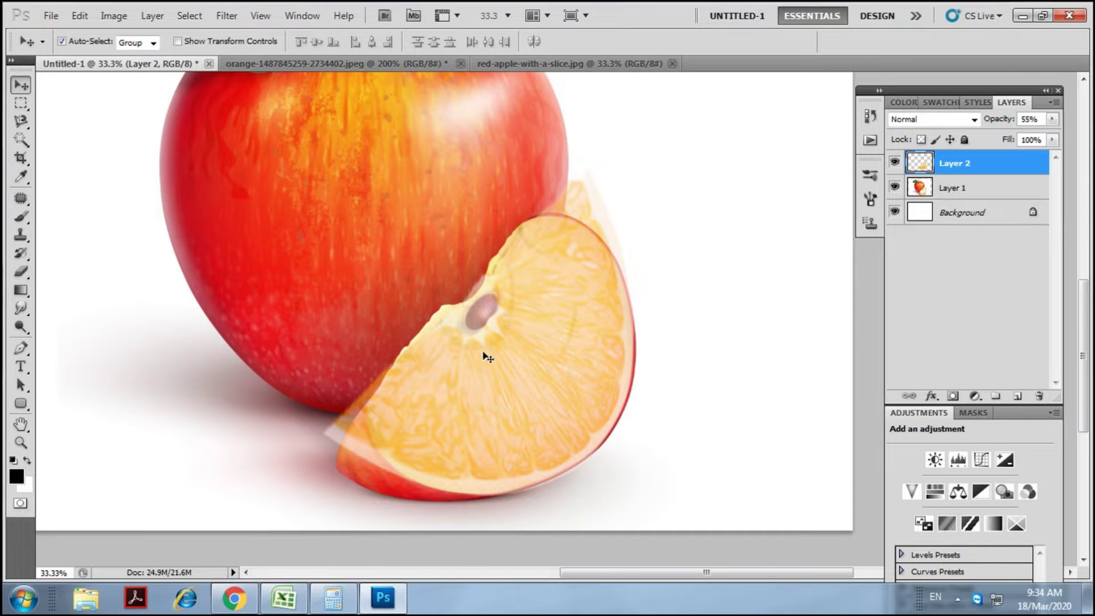
Zoom in and skew the orange slice's top-right and tilt it to match the apple wedge
key(ctrl+plus)
key(ctrl+t)
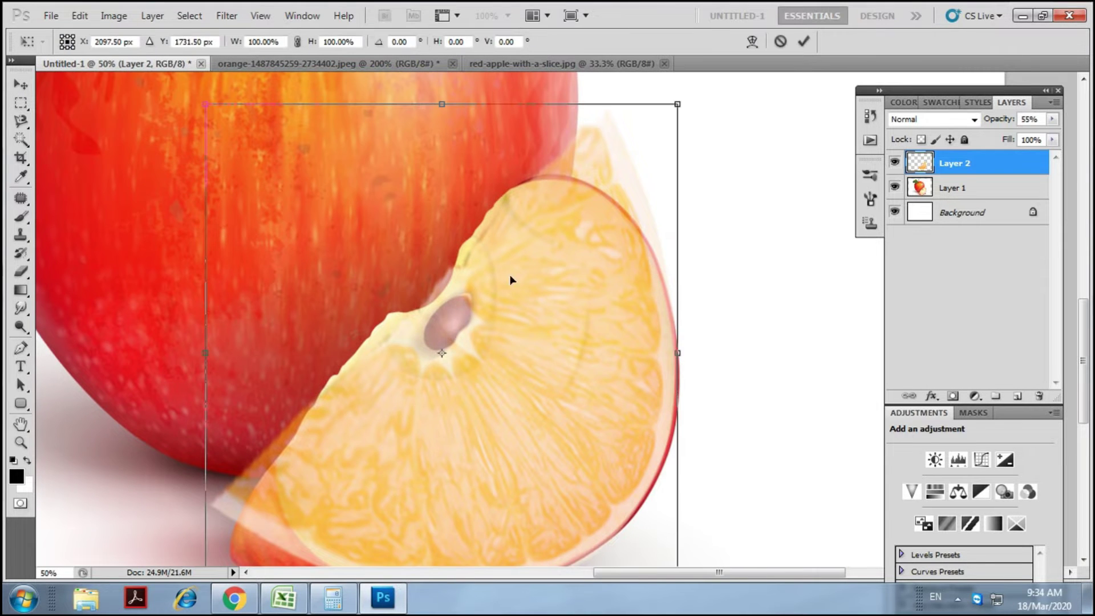
drag(677, 106, 680, 126)
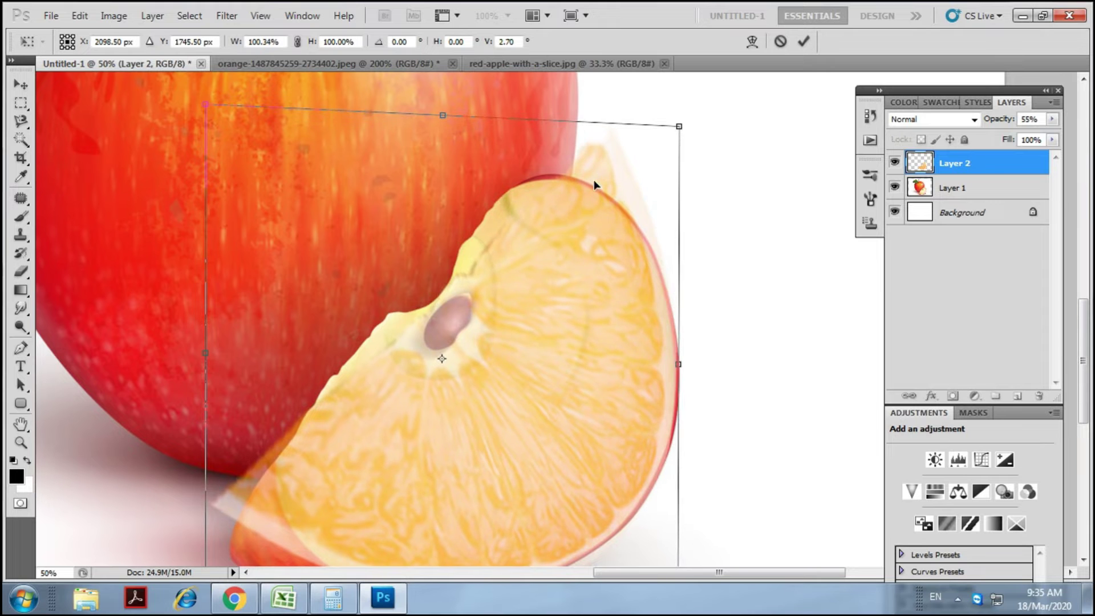
drag(443, 117, 401, 115)
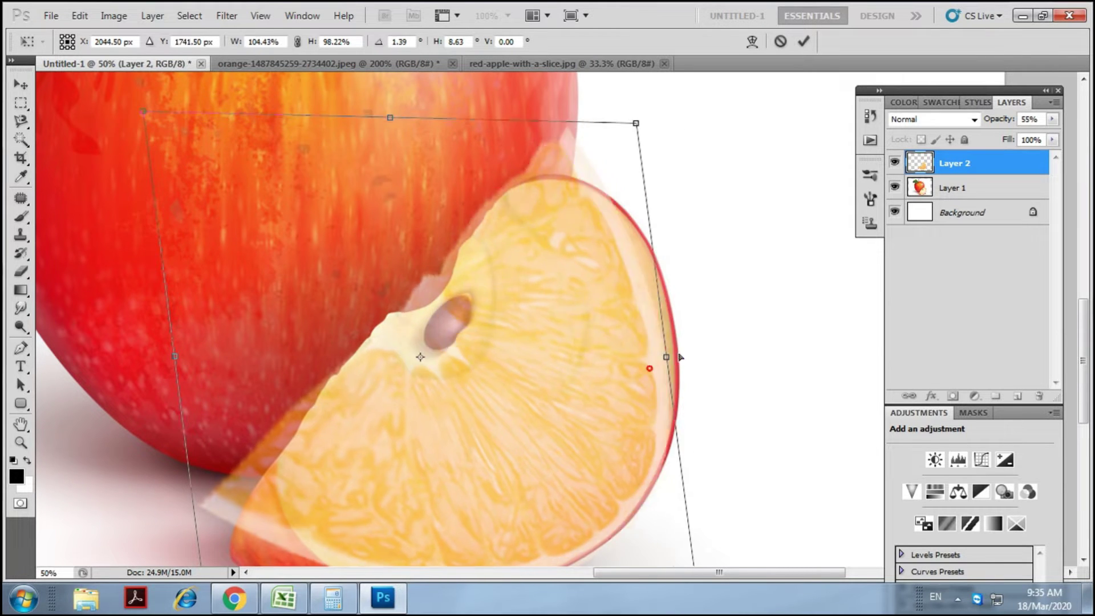
drag(660, 359, 687, 353)
scroll(466, 480, down, 3)
drag(459, 520, 453, 526)
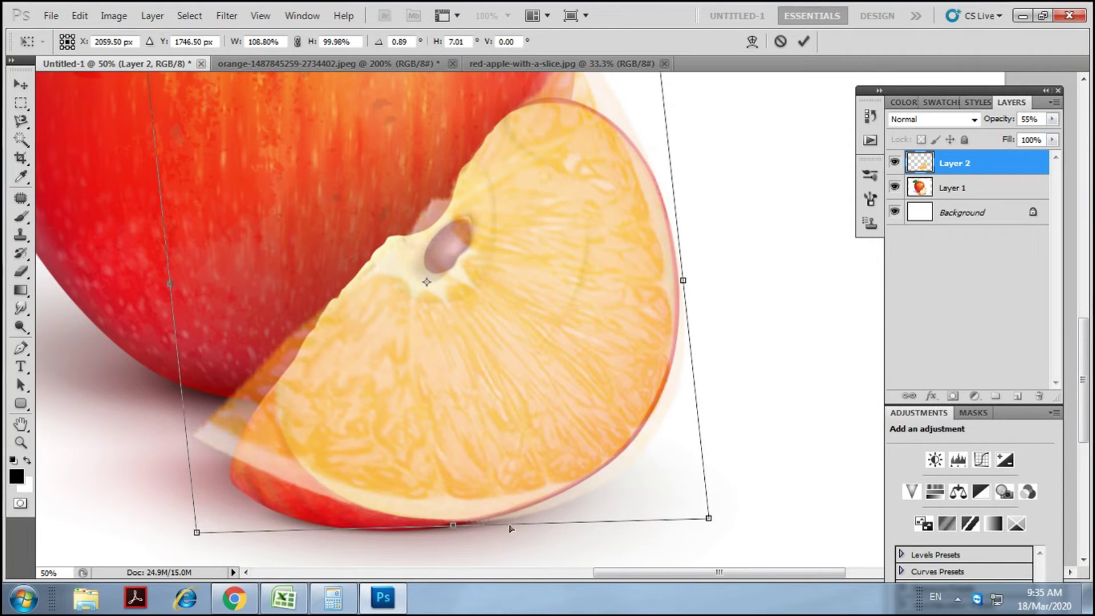
Fine-tune the slice's bottom corners and right edge, then raise Layer 2 opacity to 89%
drag(713, 526, 700, 515)
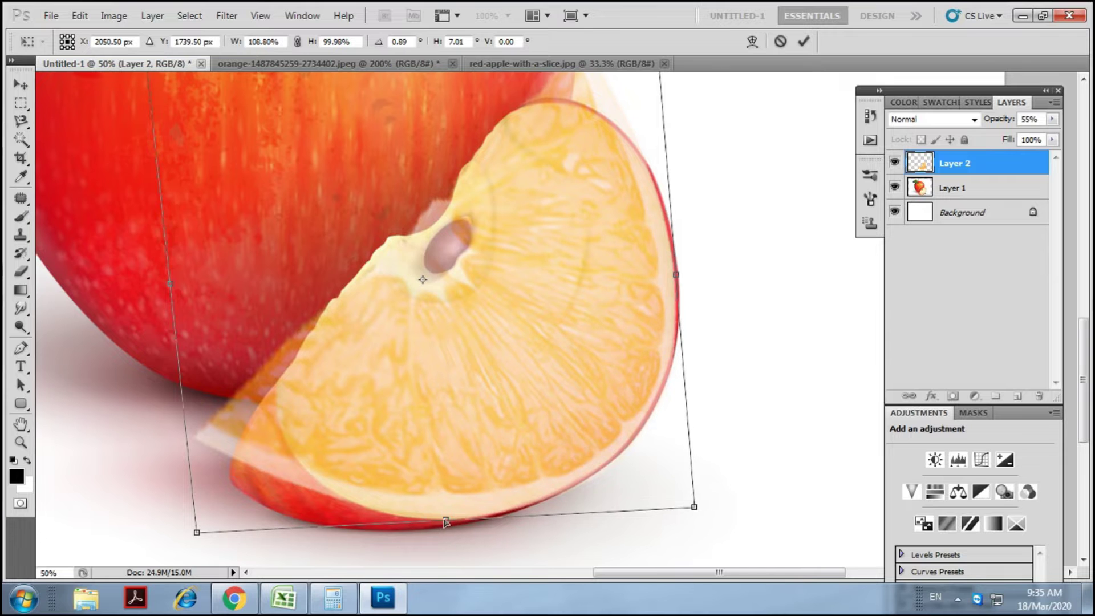
drag(446, 522, 446, 526)
drag(696, 516, 686, 504)
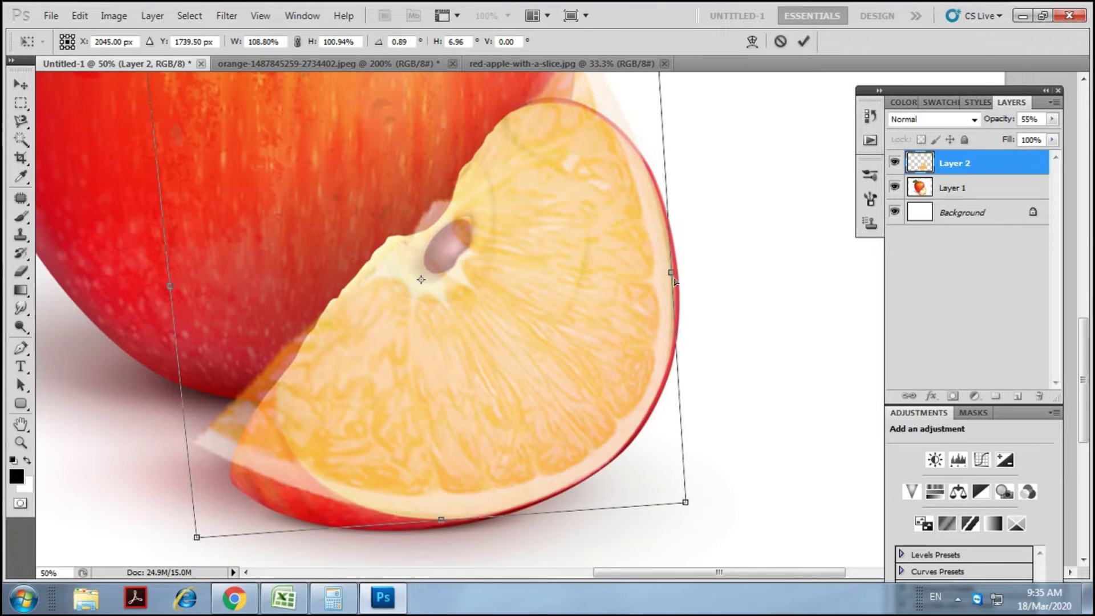
drag(675, 281, 679, 277)
key(Return)
click(1052, 119)
drag(1017, 134, 1045, 135)
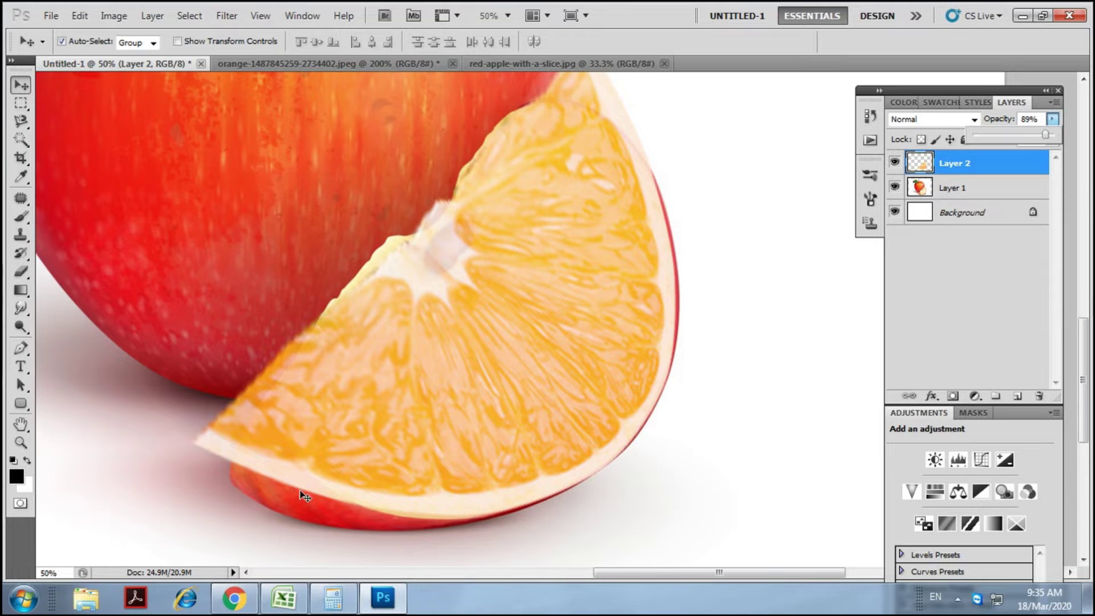
Lower the orange layer to 66% opacity and select its left tip with a Pen path
key(p)
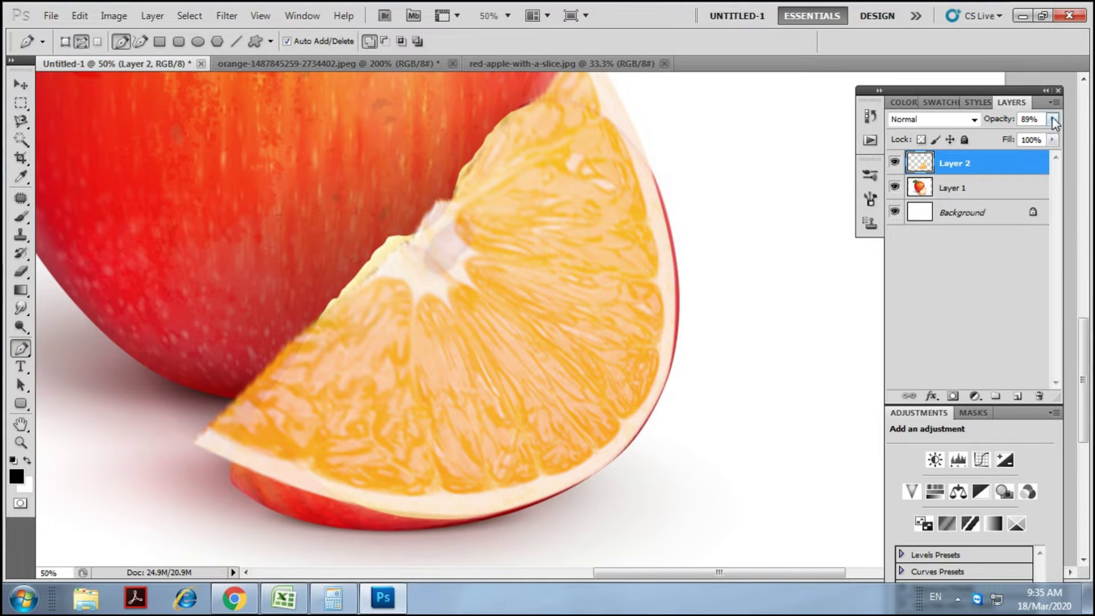
click(1052, 119)
drag(1046, 136, 1031, 137)
click(362, 506)
drag(346, 266, 379, 194)
drag(159, 409, 163, 474)
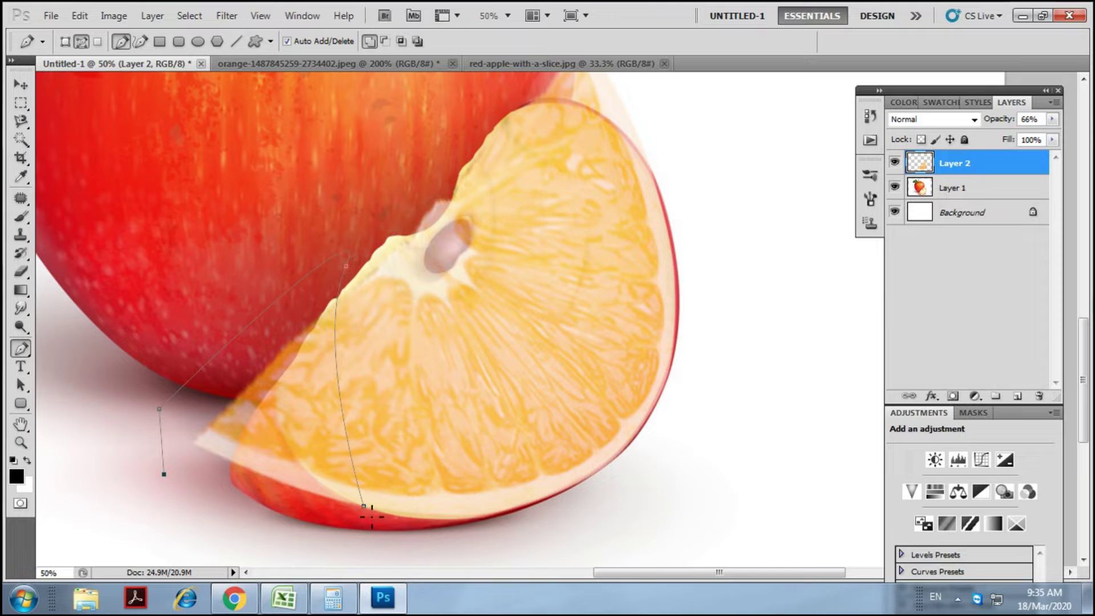
key(ctrl+Return)
Rotate the selected tip about 5 degrees, then move and resize it over the apple wedge's tip
key(v)
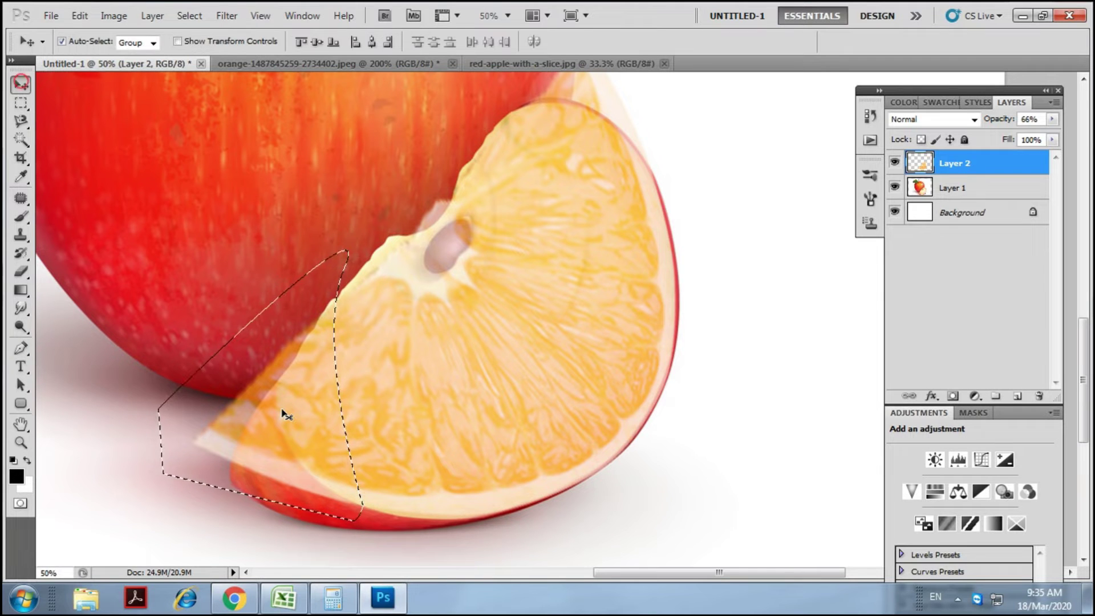
key(ctrl+t)
drag(404, 382, 410, 394)
drag(309, 433, 322, 420)
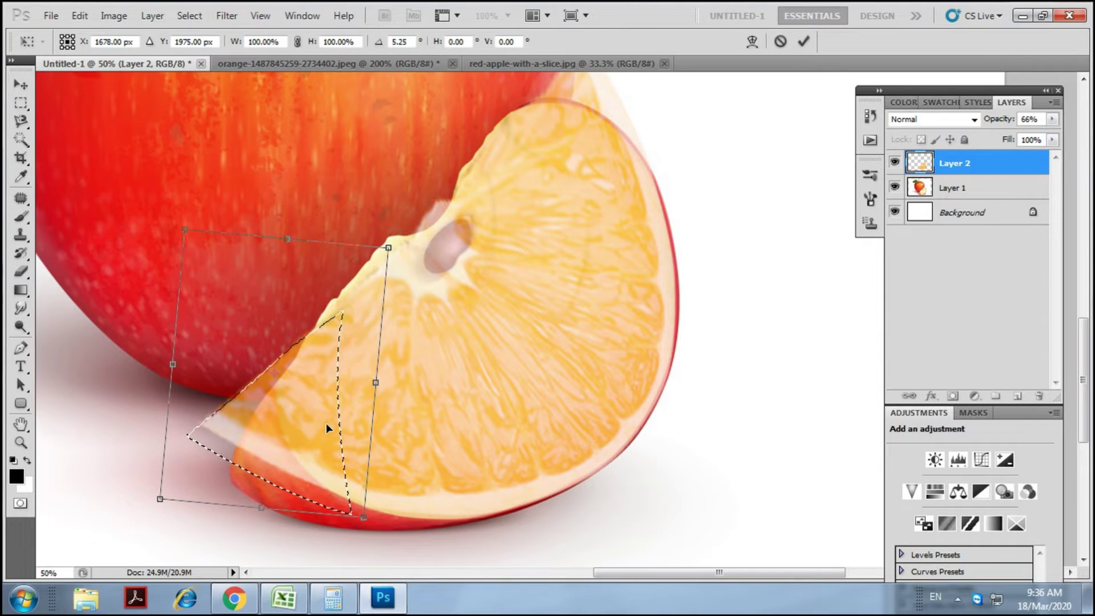
drag(185, 230, 173, 211)
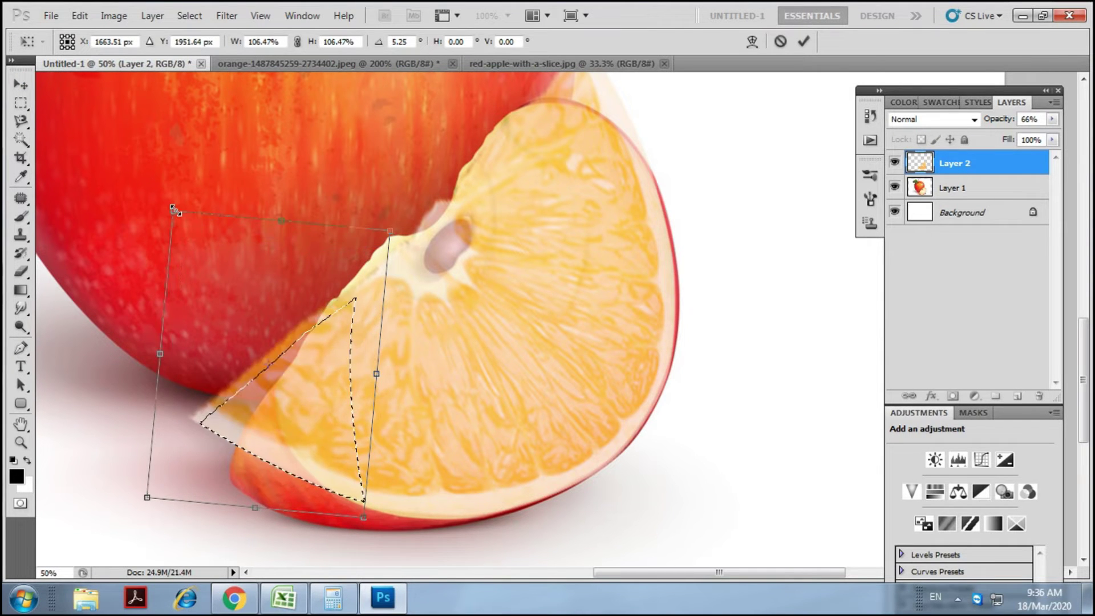
drag(143, 499, 264, 412)
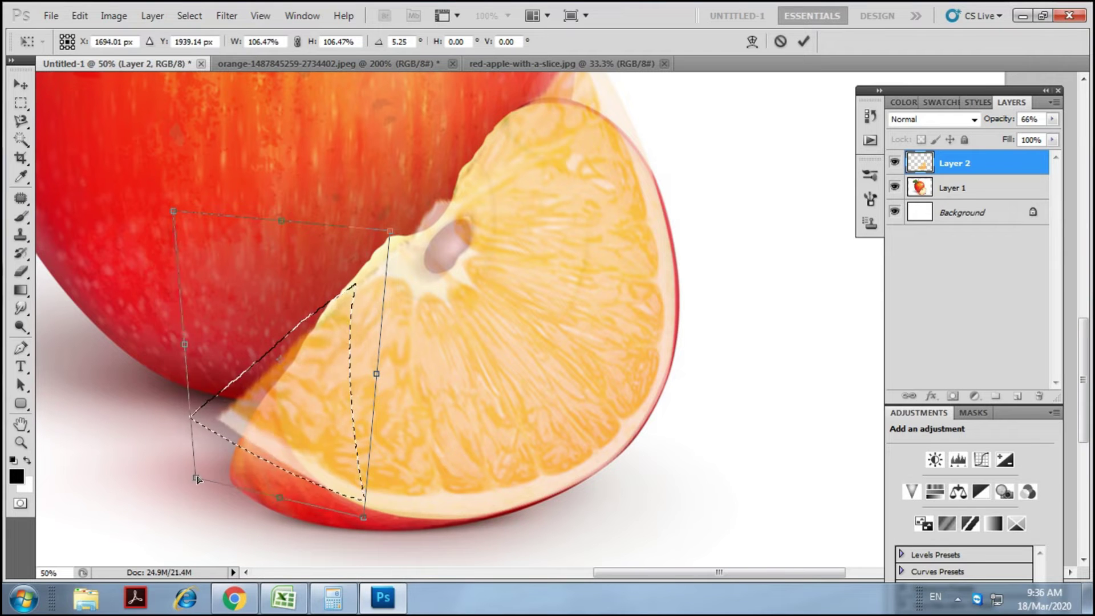
key(ctrl+z)
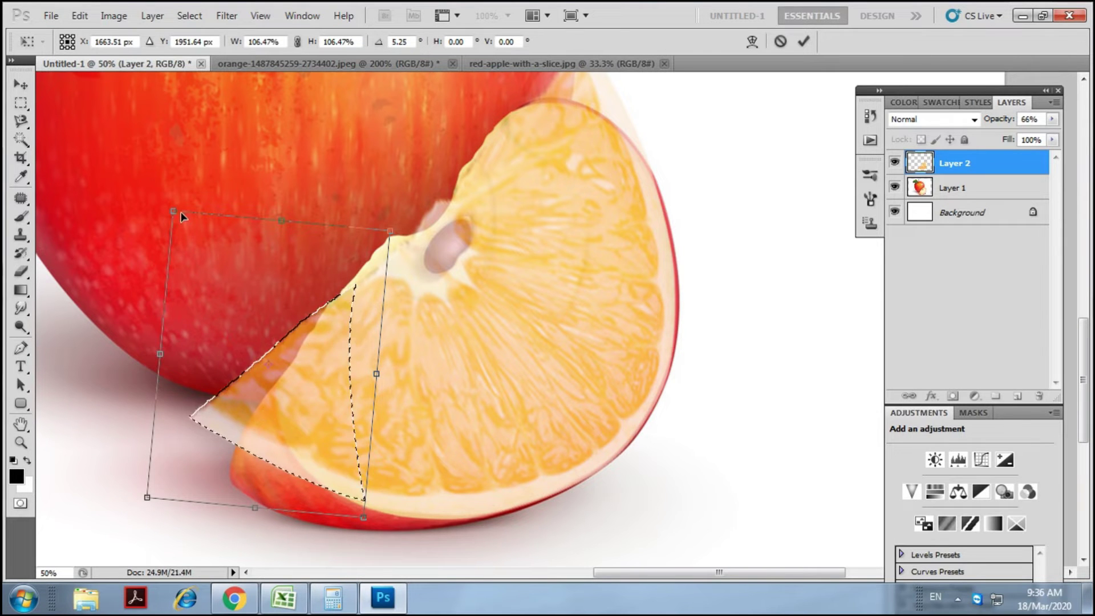
drag(183, 215, 174, 213)
mouse_move(166, 306)
mouse_down()
mouse_move(217, 305)
mouse_move(188, 305)
mouse_up()
drag(298, 435, 298, 431)
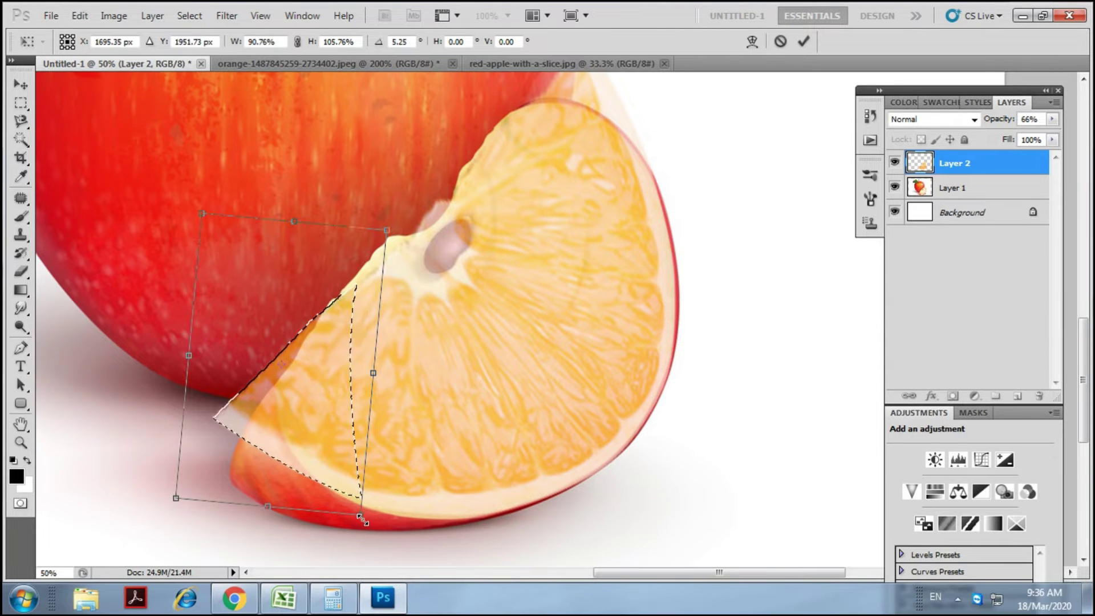
key(Return)
Deselect the tip and set the orange layer's opacity to about 68%
key(ctrl+d)
key(ctrl+z)
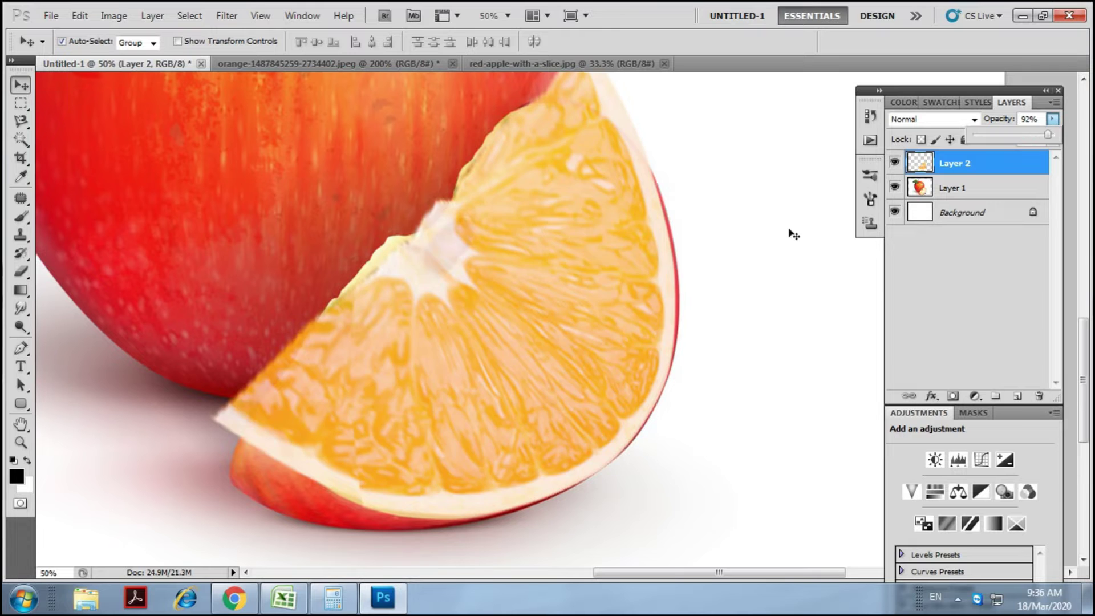
key(ctrl+z)
key(ctrl+shift+d)
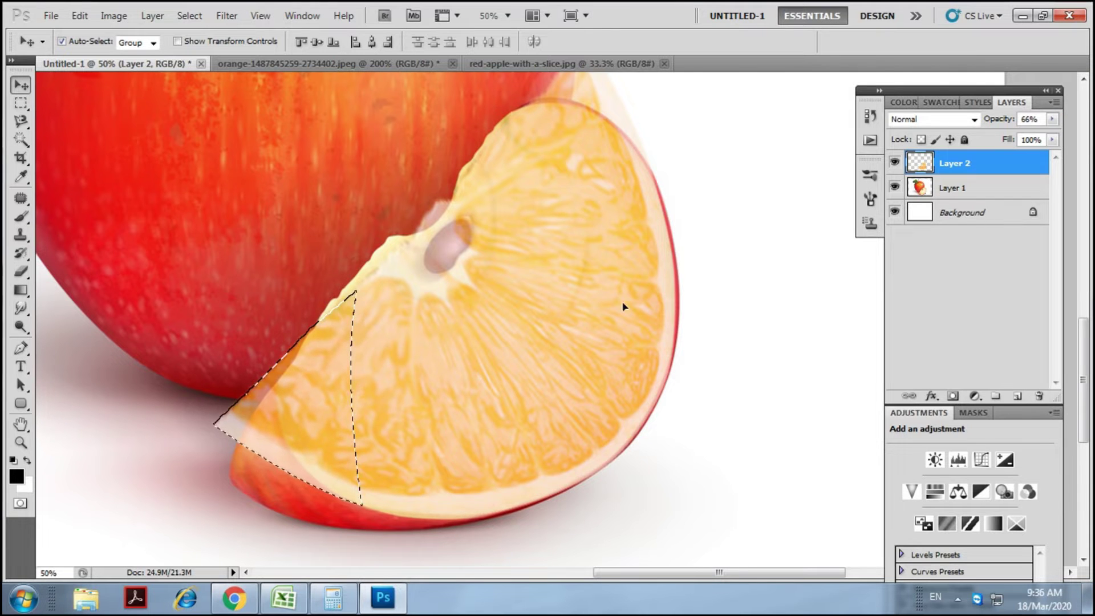
key(ctrl+r)
key(ctrl+d)
click(1053, 118)
drag(1030, 135, 1054, 134)
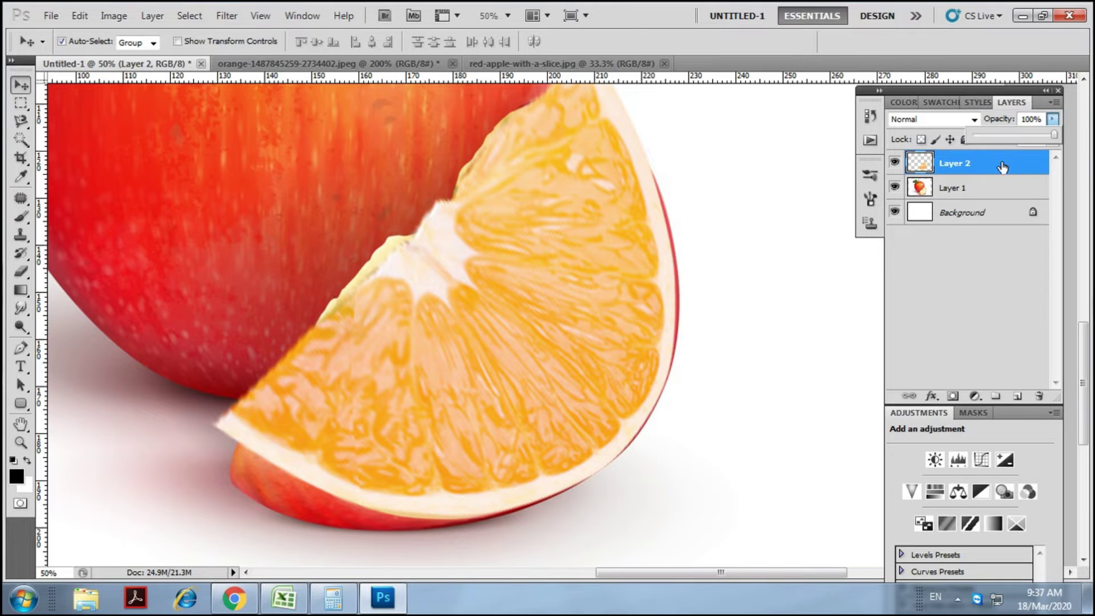
drag(1054, 137, 1032, 141)
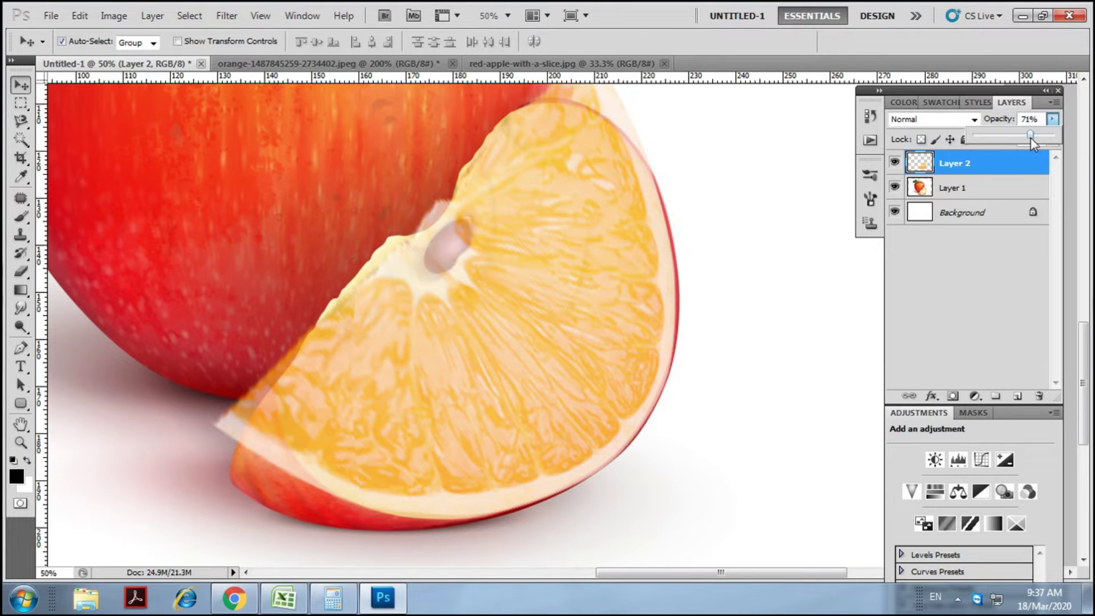
Start a Pen path tracing the orange slice's upper right rim
click(21, 348)
scroll(549, 145, up, 1)
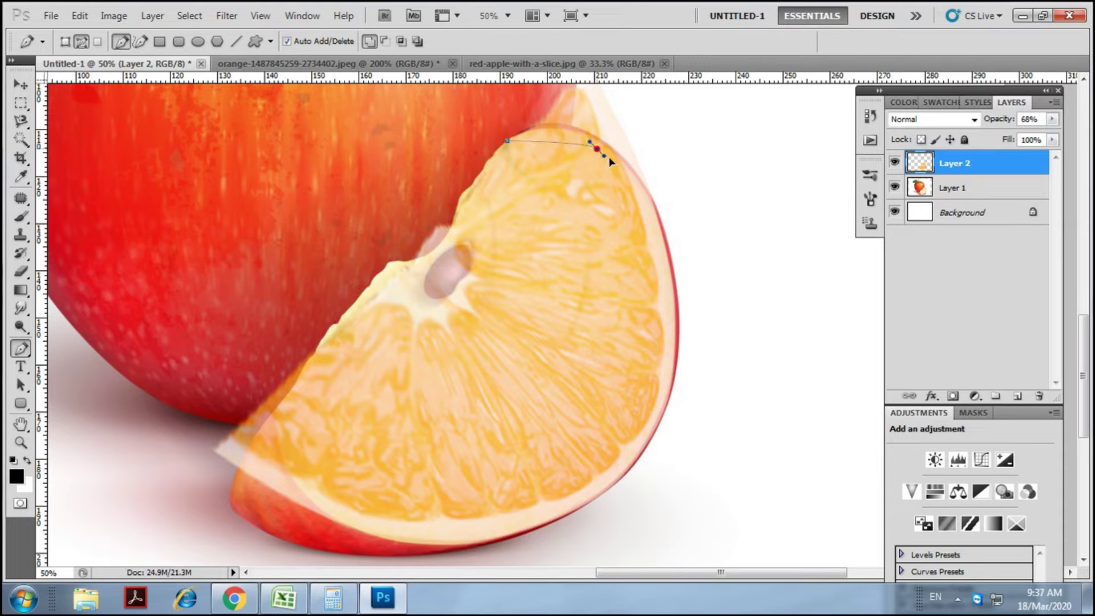
mouse_move(663, 250)
mouse_down()
mouse_move(673, 284)
mouse_move(647, 234)
mouse_up()
scroll(673, 276, down, 2)
key(ctrl+z)
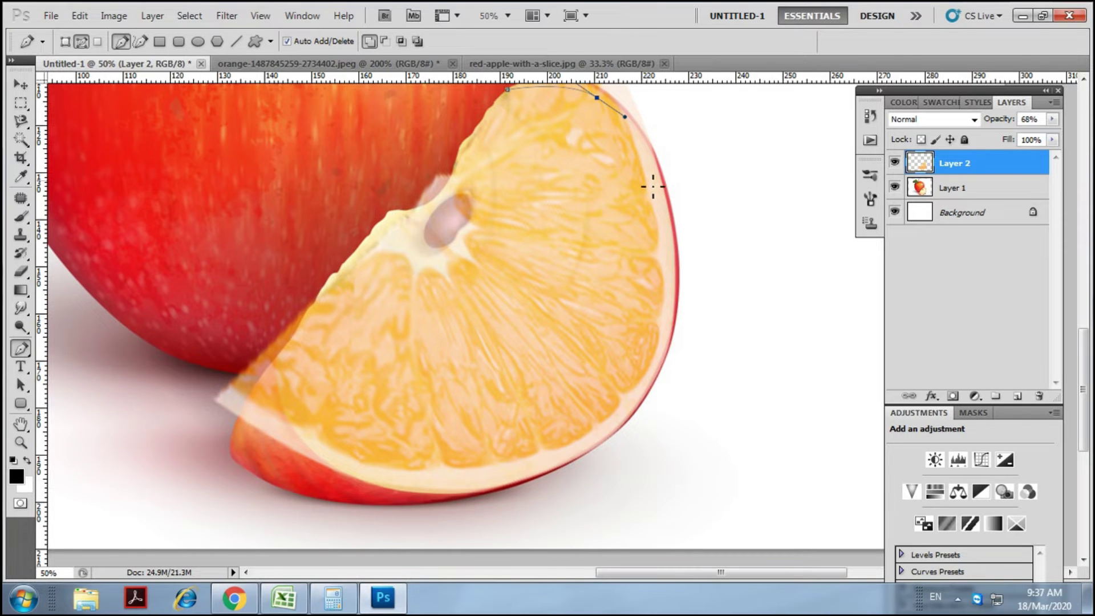
key(ctrl+z)
drag(639, 156, 649, 184)
key(ctrl+z)
mouse_move(670, 272)
mouse_down()
mouse_move(670, 307)
mouse_move(618, 368)
mouse_move(619, 392)
mouse_up()
Continue the path along the orange's lower edge and up its left side beside the apple
scroll(673, 309, down, 2)
scroll(618, 368, left, 5)
scroll(618, 368, down, 1)
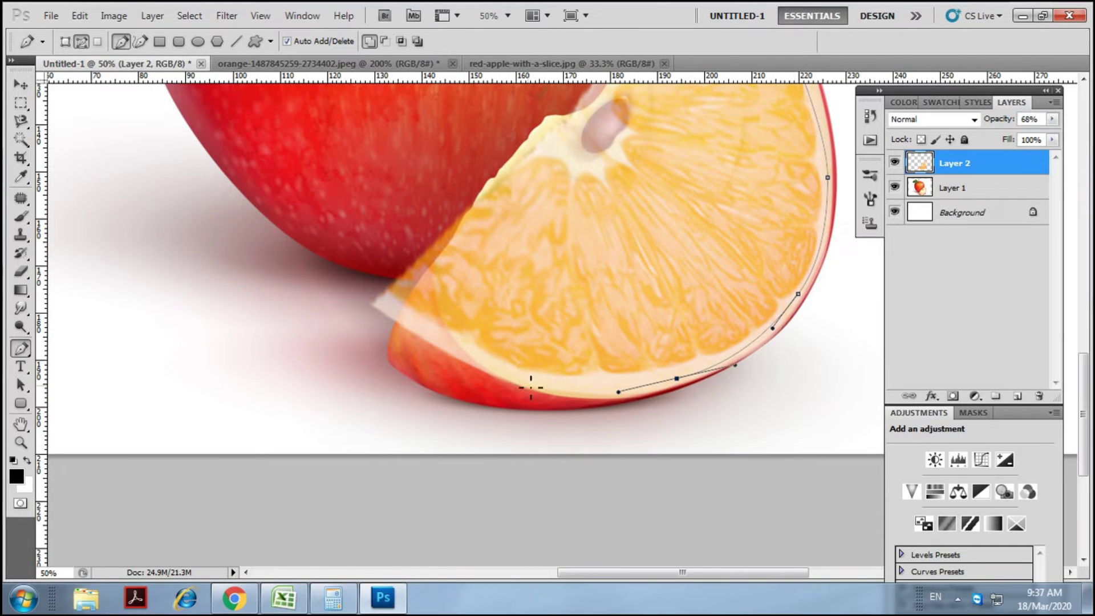
drag(491, 362, 449, 329)
drag(448, 245, 450, 217)
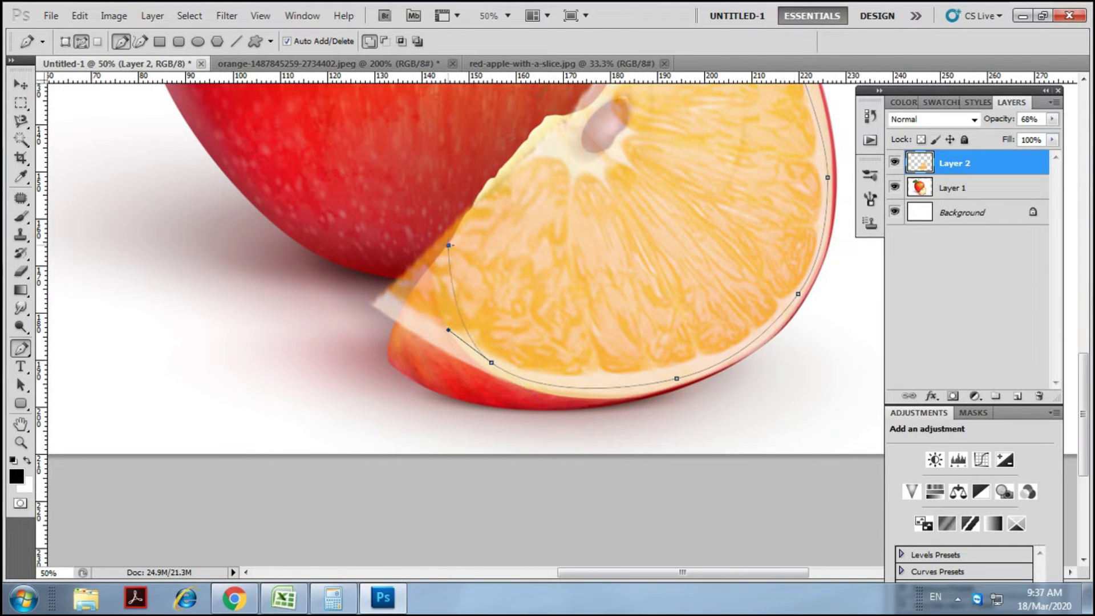
drag(376, 253, 323, 327)
click(687, 431)
scroll(629, 374, right, 8)
scroll(628, 374, up, 4)
scroll(628, 374, up, 2)
click(618, 186)
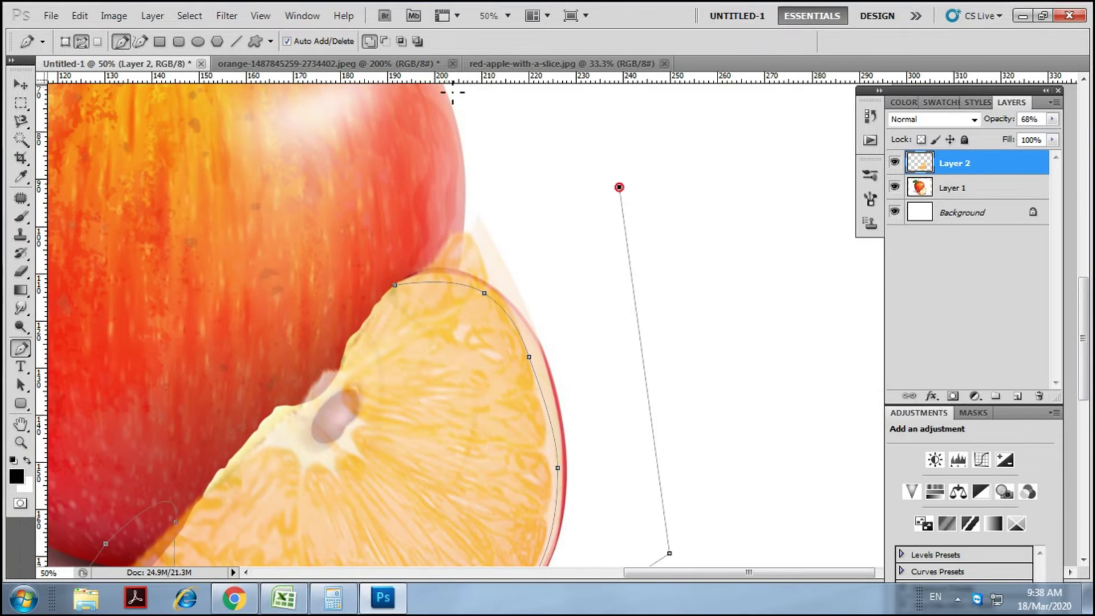
scroll(628, 348, down, 2)
Turn the path into a selection, delete the excess orange, and restore Layer 2 to 100% opacity
key(ctrl+minus)
key(ctrl+Return)
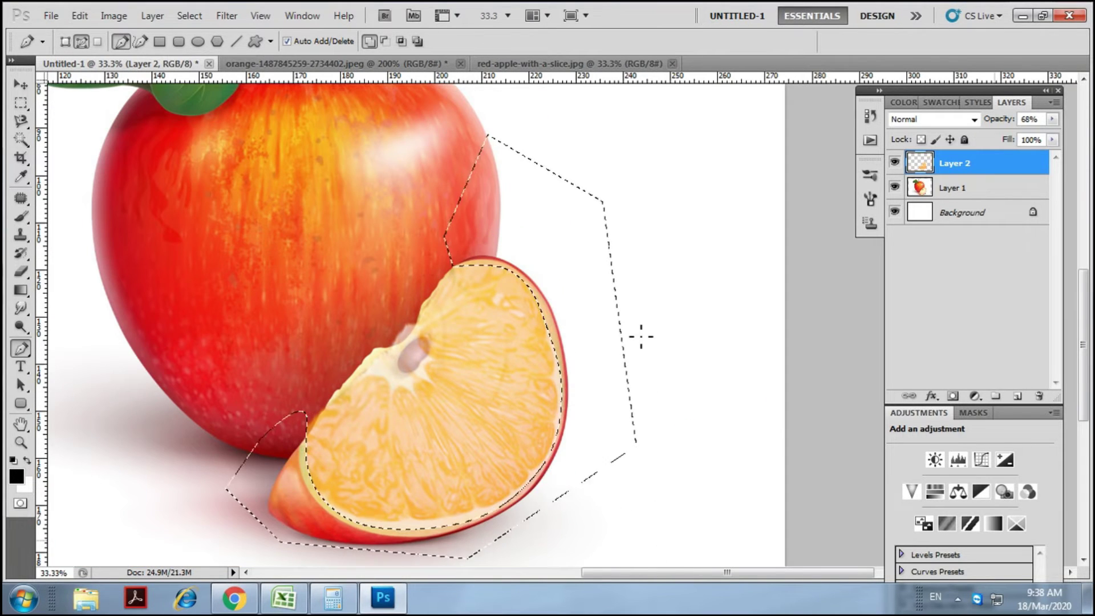
drag(1052, 119, 1078, 120)
scroll(437, 407, down, 2)
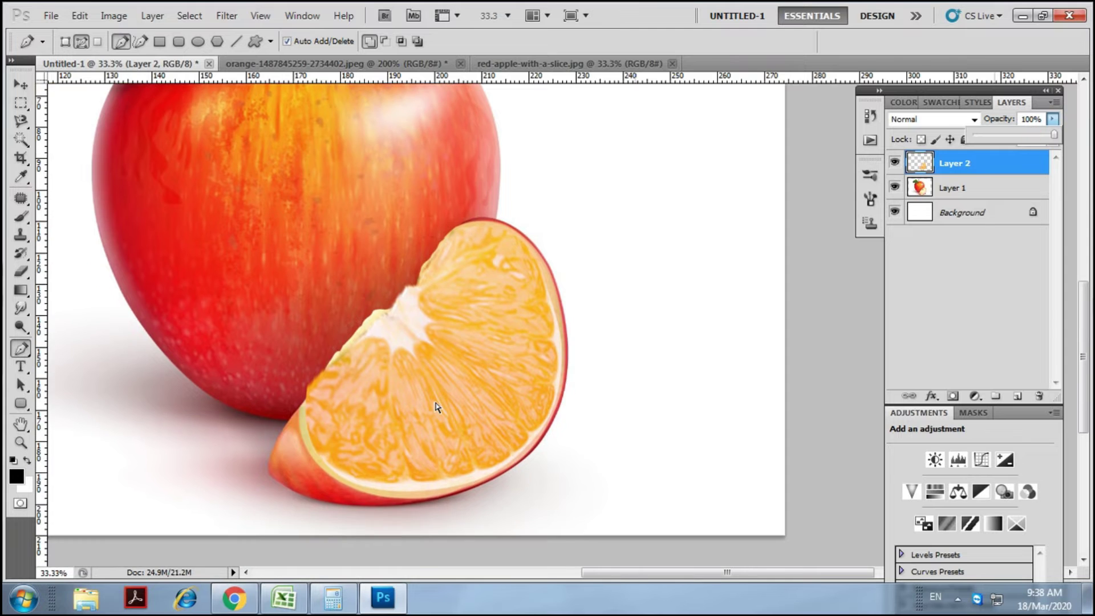
key(ctrl+plus)
scroll(582, 411, down, 3)
scroll(651, 518, up, 3)
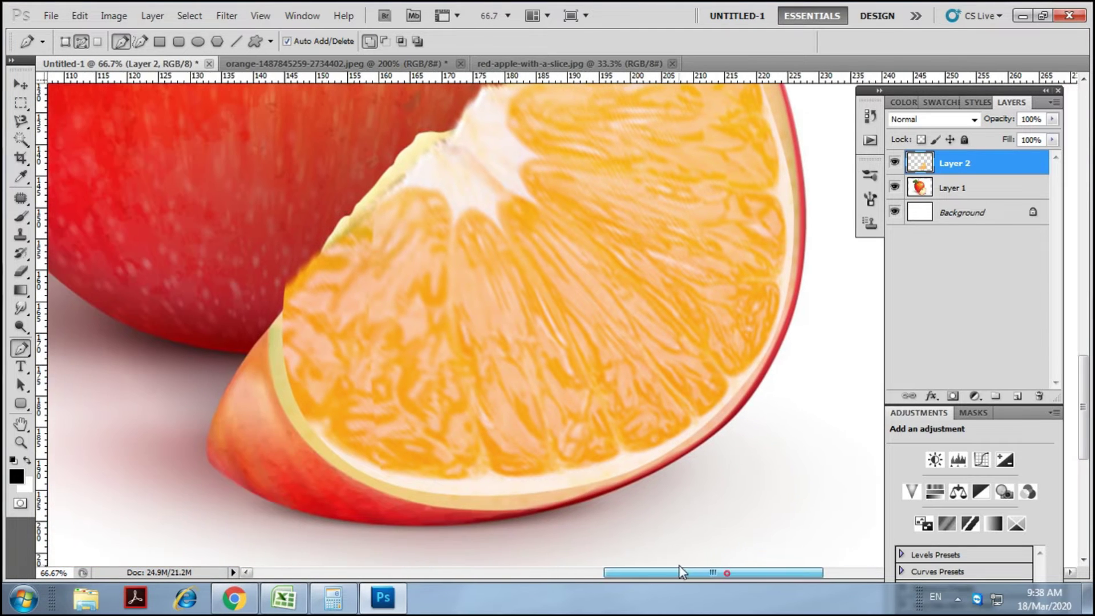
key(ctrl+plus)
scroll(609, 486, up, 3)
scroll(238, 348, down, 3)
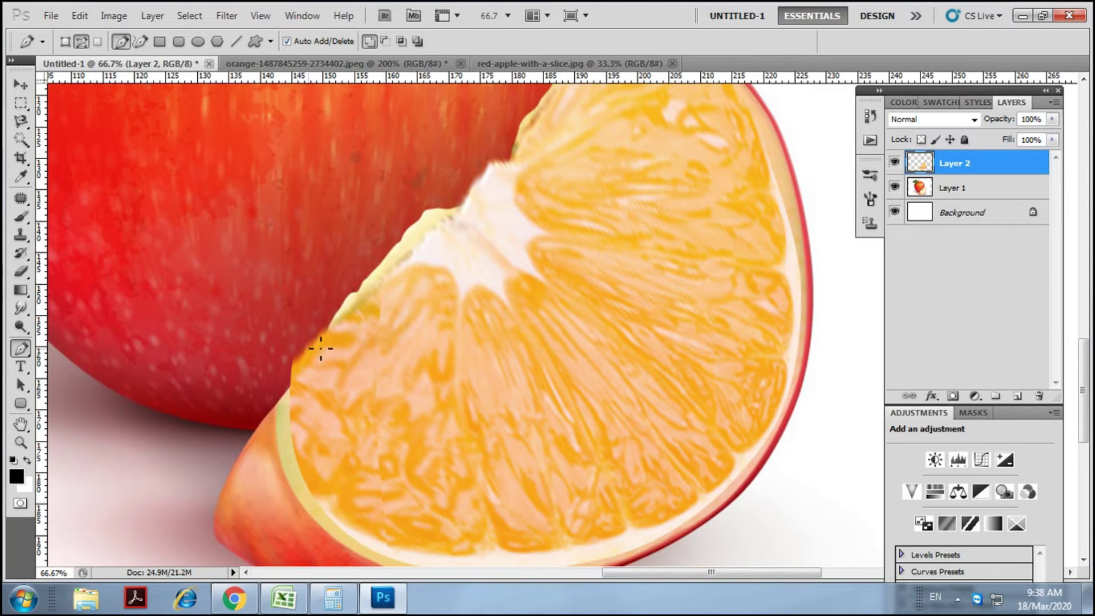
scroll(348, 354, up, 1)
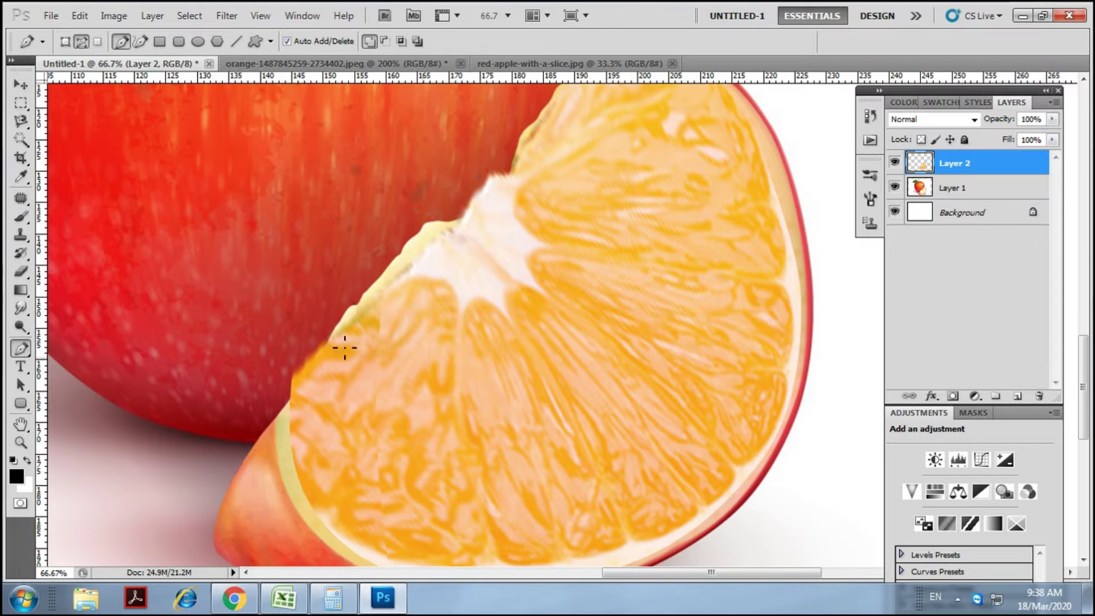
On Layer 1, use the Spot Healing Brush on the lower dark seam between apple and orange
click(962, 185)
scroll(261, 357, up, 1)
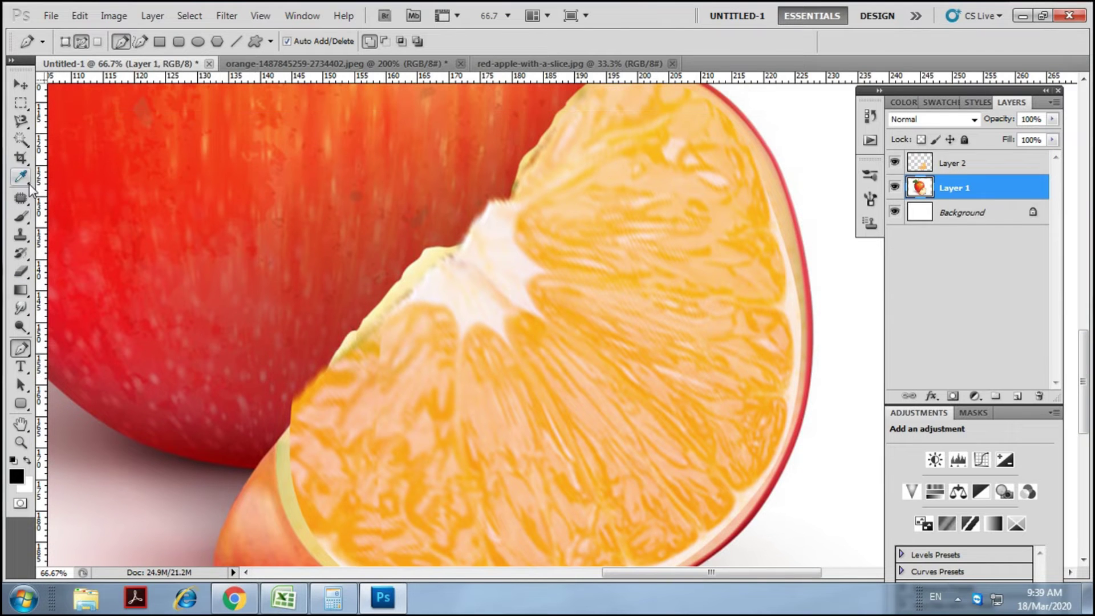
click(21, 198)
click(108, 196)
mouse_move(365, 308)
mouse_down()
mouse_move(332, 350)
mouse_move(339, 359)
mouse_move(323, 340)
mouse_move(363, 320)
mouse_up()
drag(338, 354, 434, 255)
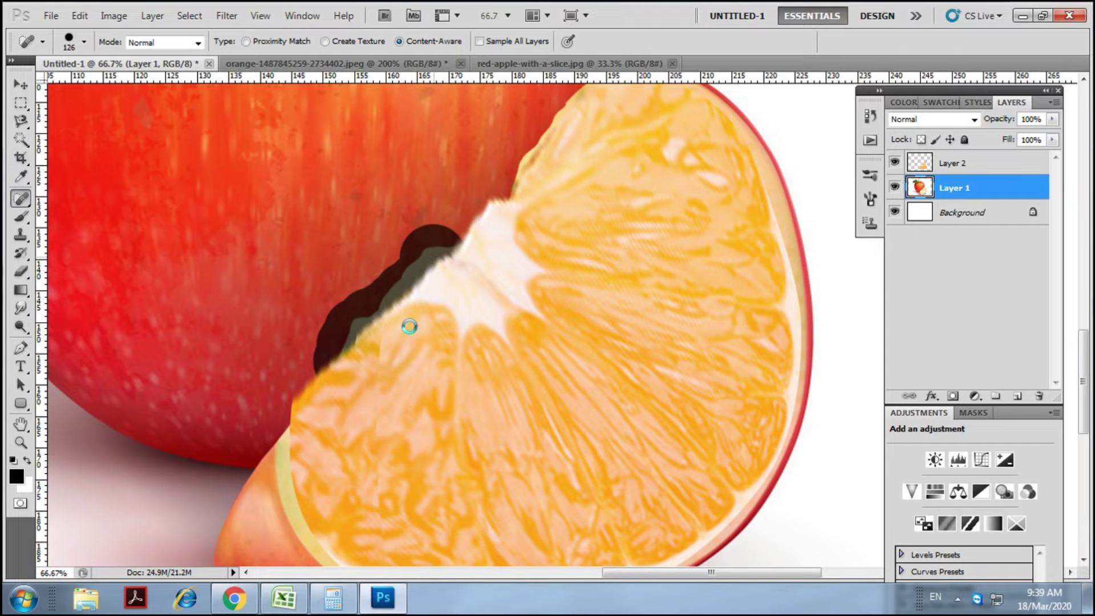
drag(343, 372, 399, 302)
Heal the remaining dark spots along the upper seam, then lower the opacity to check it
scroll(573, 214, up, 4)
drag(574, 214, 524, 301)
click(556, 202)
click(558, 205)
drag(536, 235, 549, 228)
click(546, 192)
scroll(589, 428, down, 5)
scroll(416, 401, down, 2)
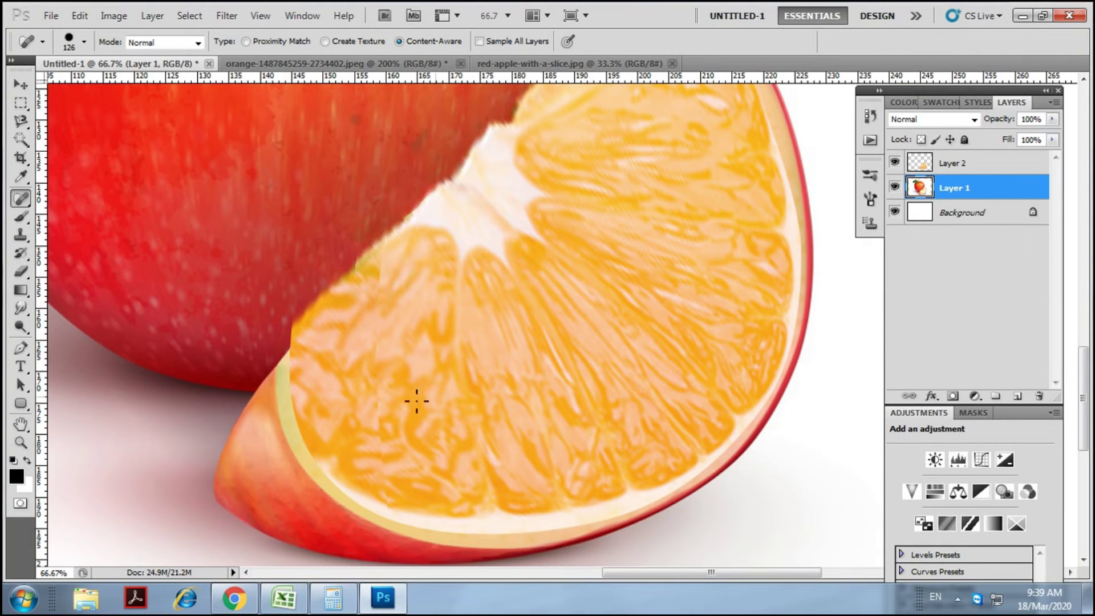
drag(1052, 119, 1024, 140)
On Layer 2, trace the orange's upper-left edge against the apple and load it as a selection
key(Escape)
click(970, 163)
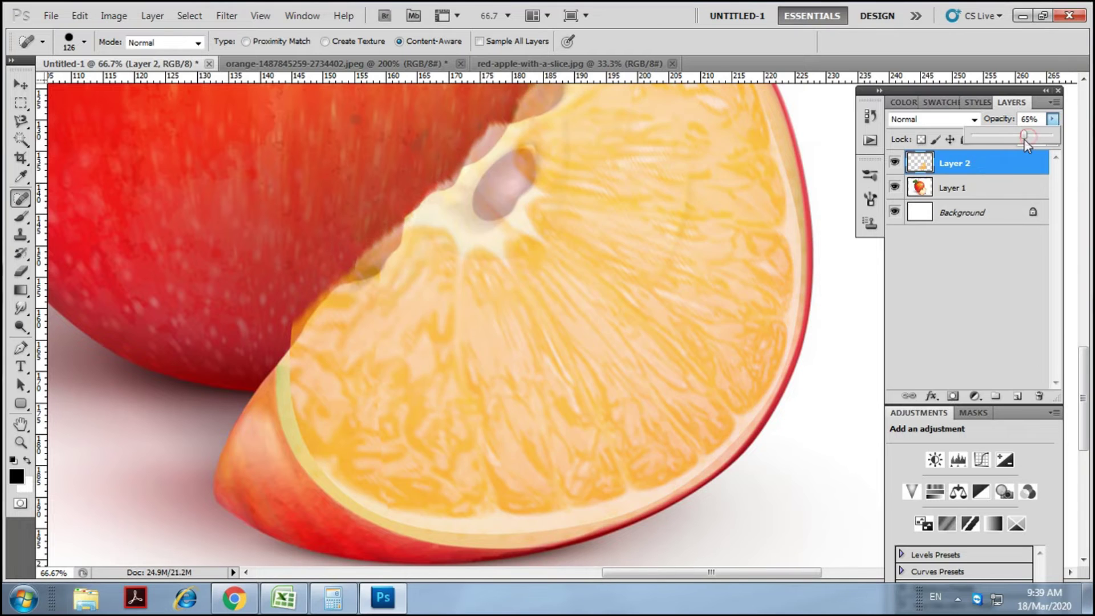
scroll(408, 289, up, 1)
key(p)
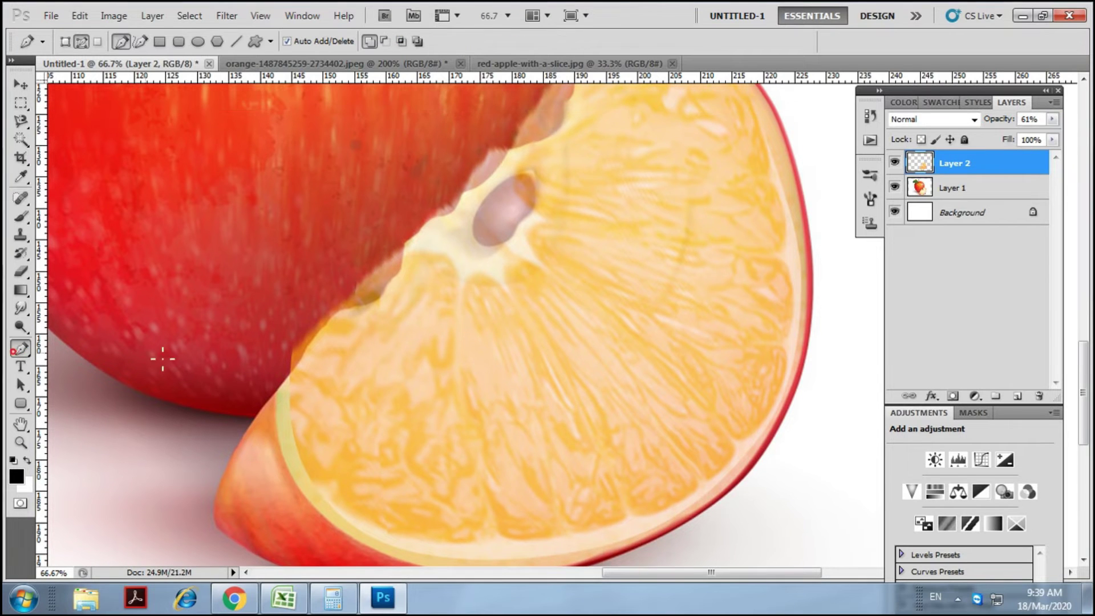
drag(299, 363, 308, 348)
click(285, 381)
key(ctrl+Return)
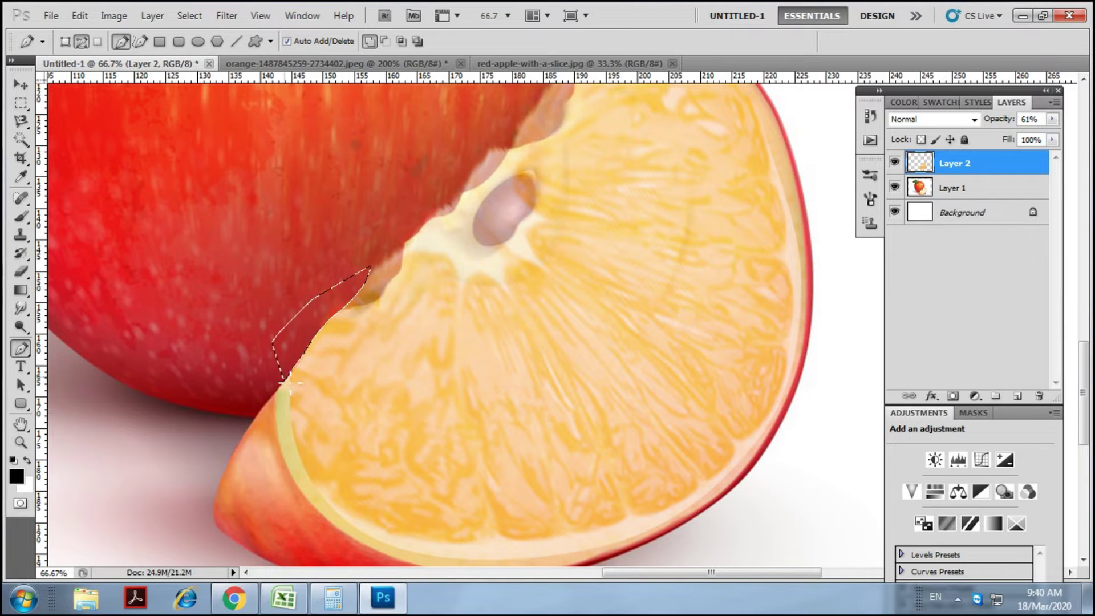
Set Layer 2 opacity to 92% and return to Layer 1 zoomed in on the slice edge
click(1053, 118)
drag(1021, 136, 1044, 135)
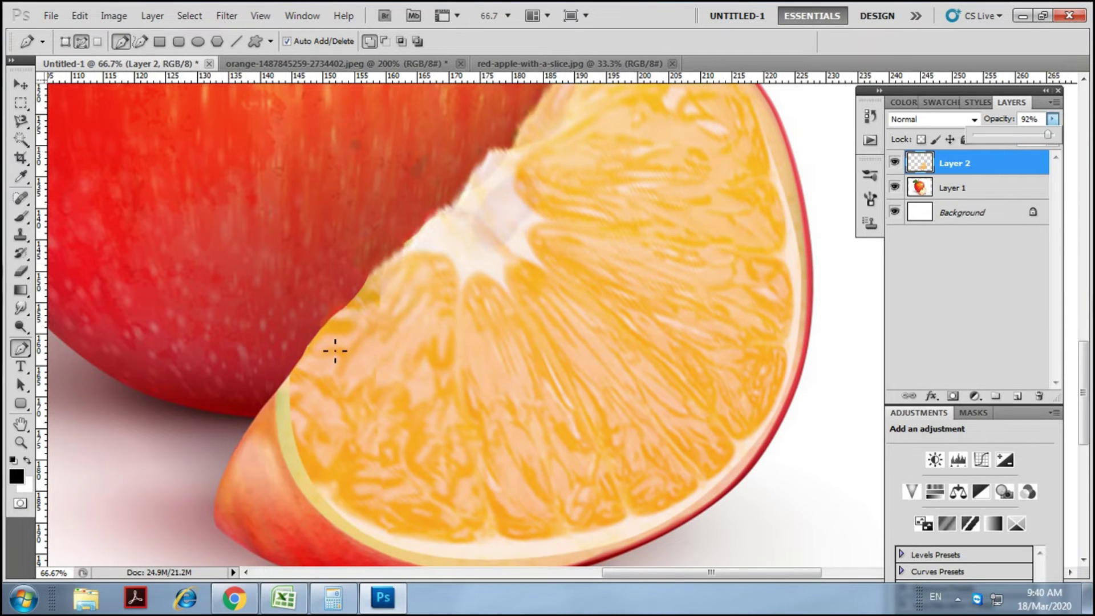
key(ctrl+minus)
click(968, 186)
key(ctrl+plus)
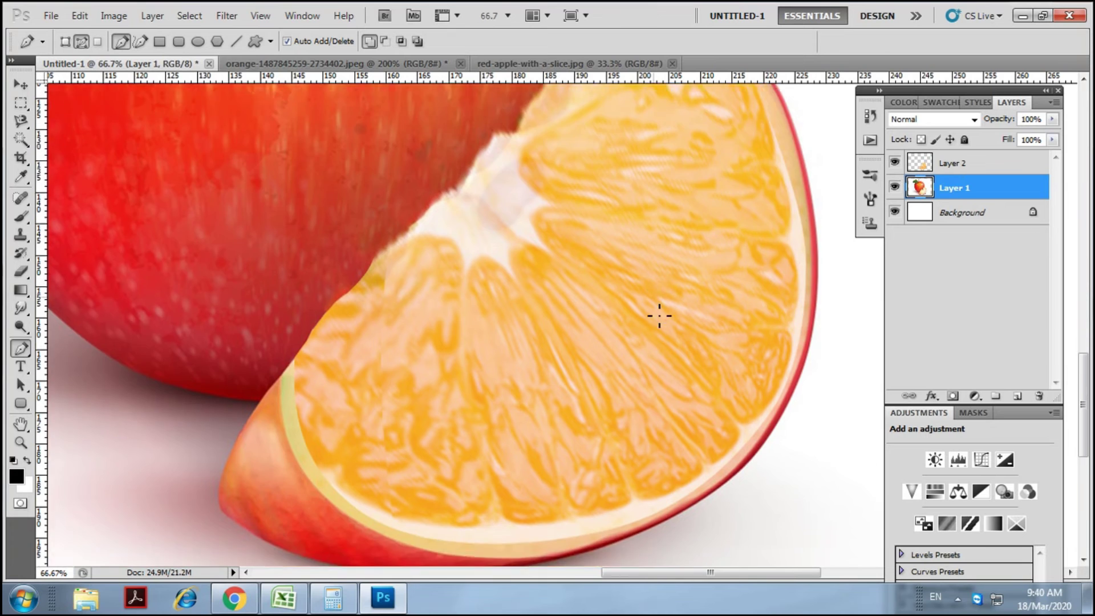
key(ctrl+plus)
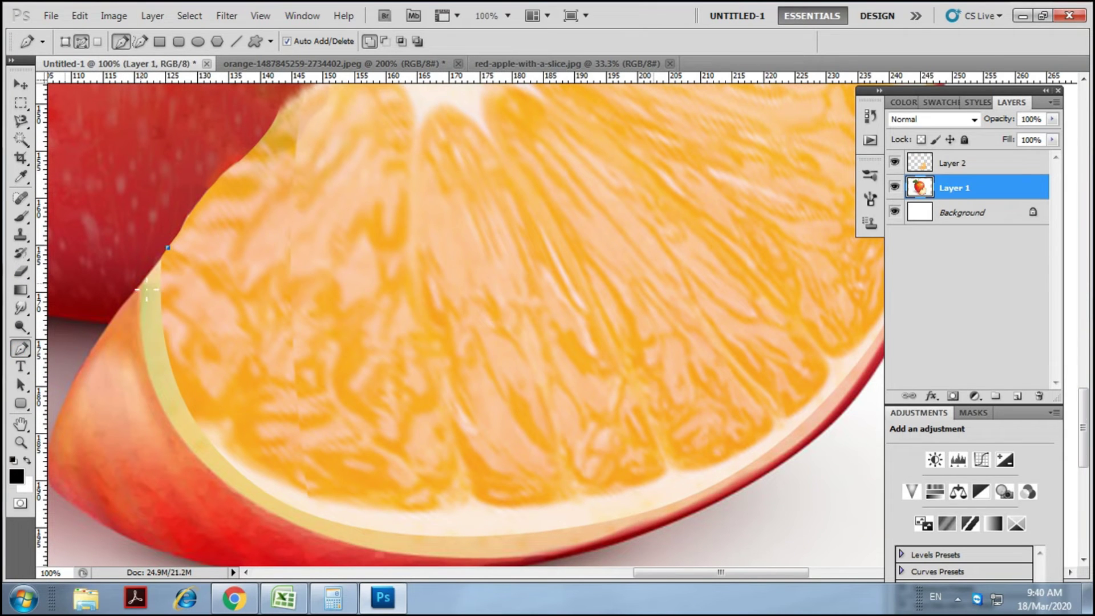
Magic Wand select the pale rind band and orange flesh on Layer 1
click(953, 163)
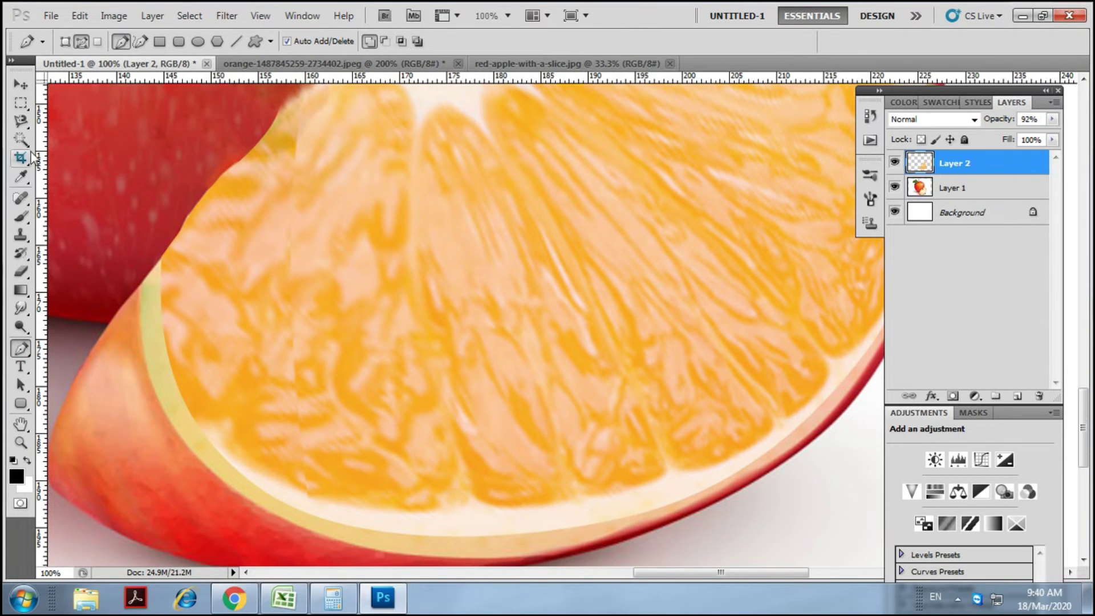
key(w)
click(964, 188)
click(183, 408)
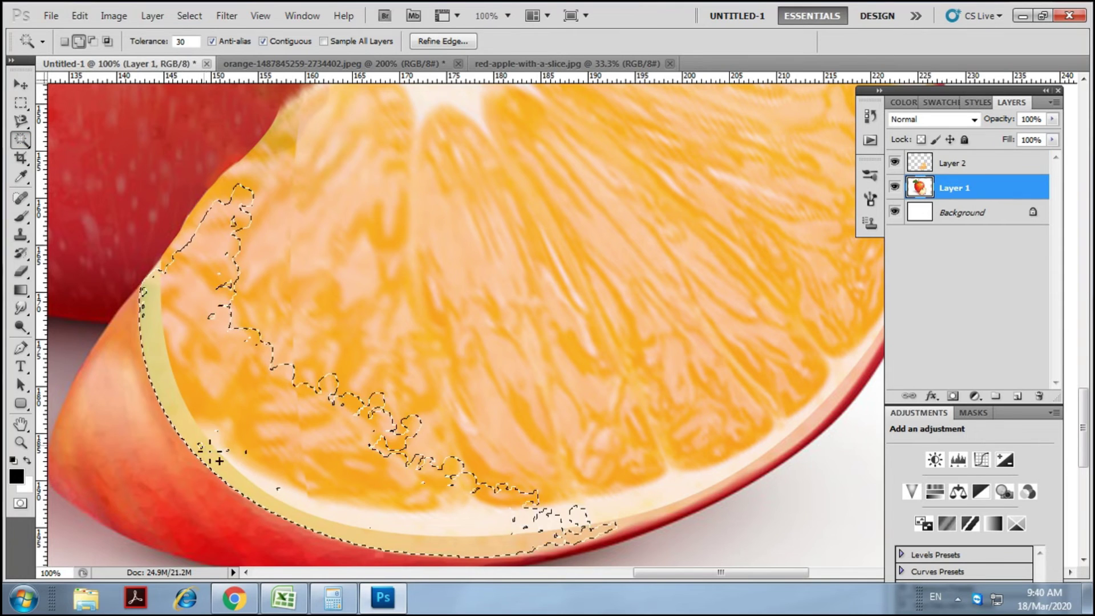
shift+click(166, 285)
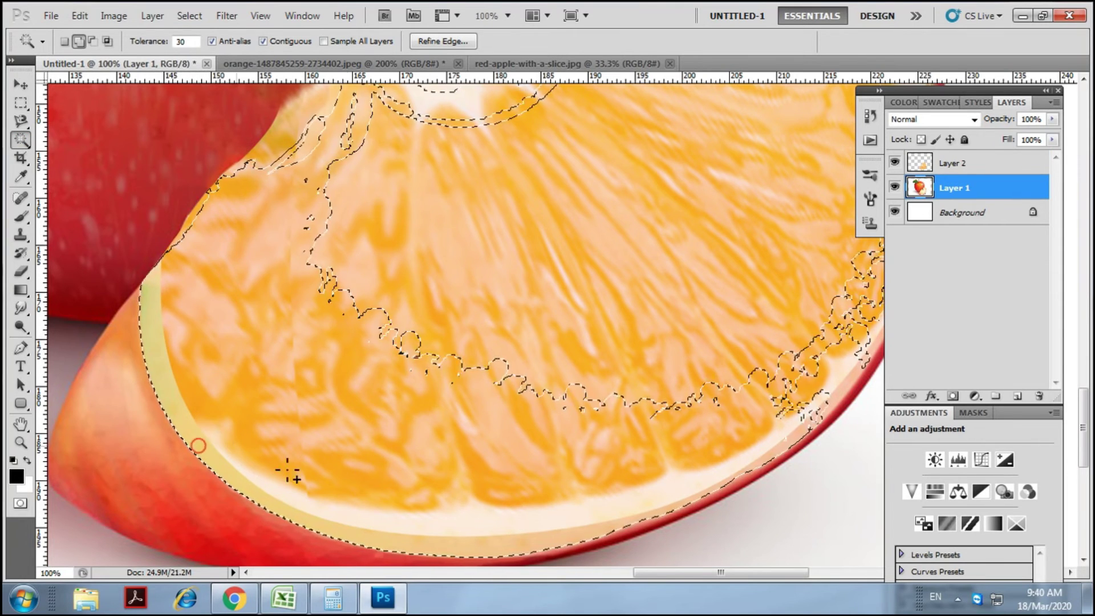
drag(683, 572, 745, 572)
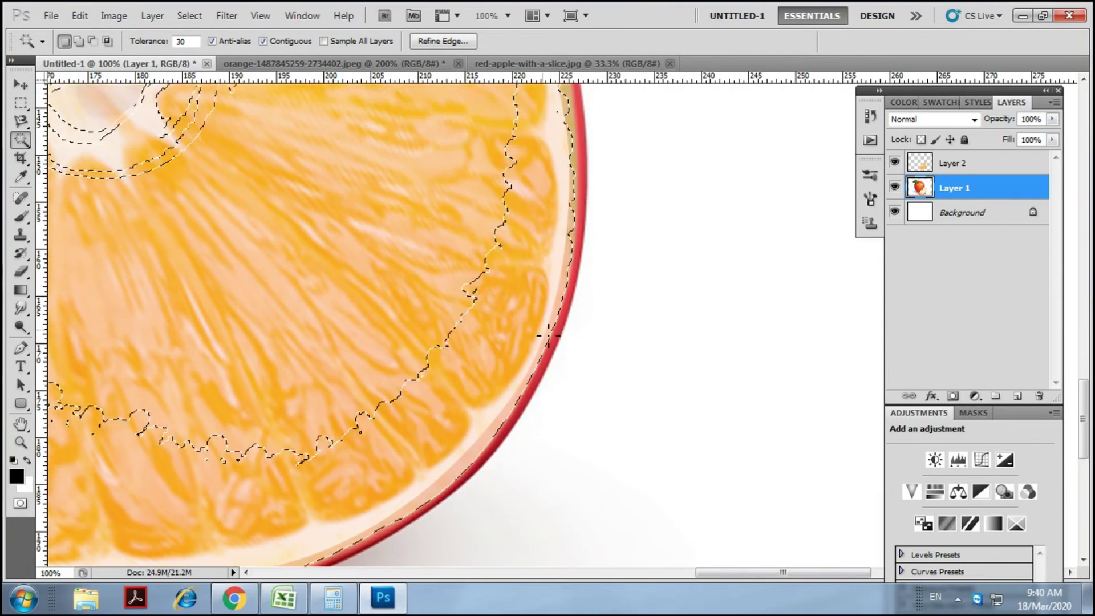
scroll(574, 303, up, 3)
scroll(574, 303, up, 10)
Zoom out and back in to inspect the selected orange slice
key(ctrl+minus)
key(ctrl+minus)
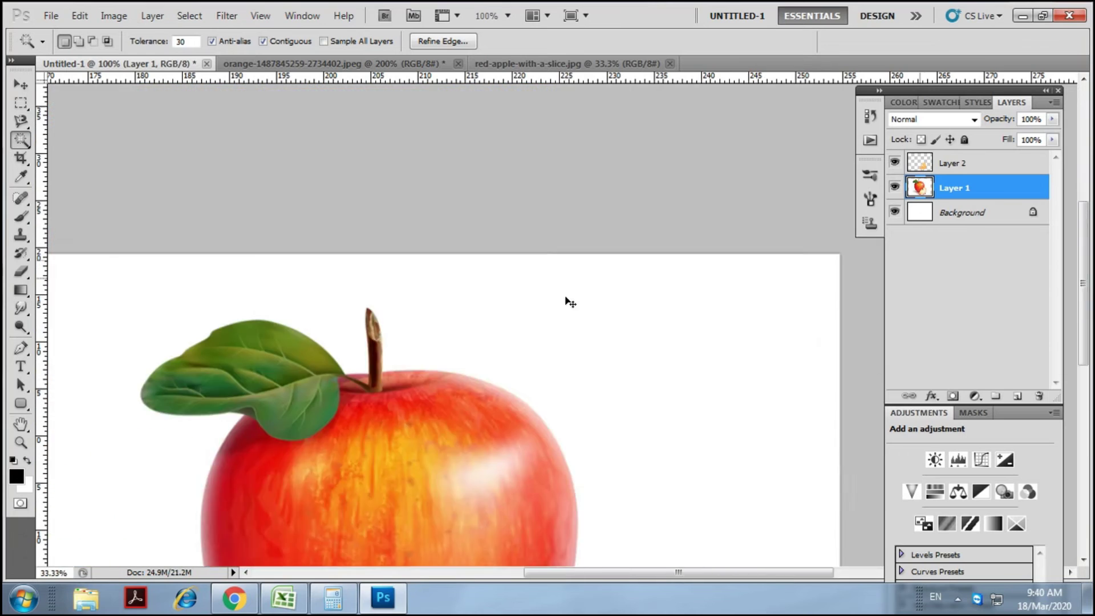
key(ctrl+minus)
drag(752, 573, 789, 570)
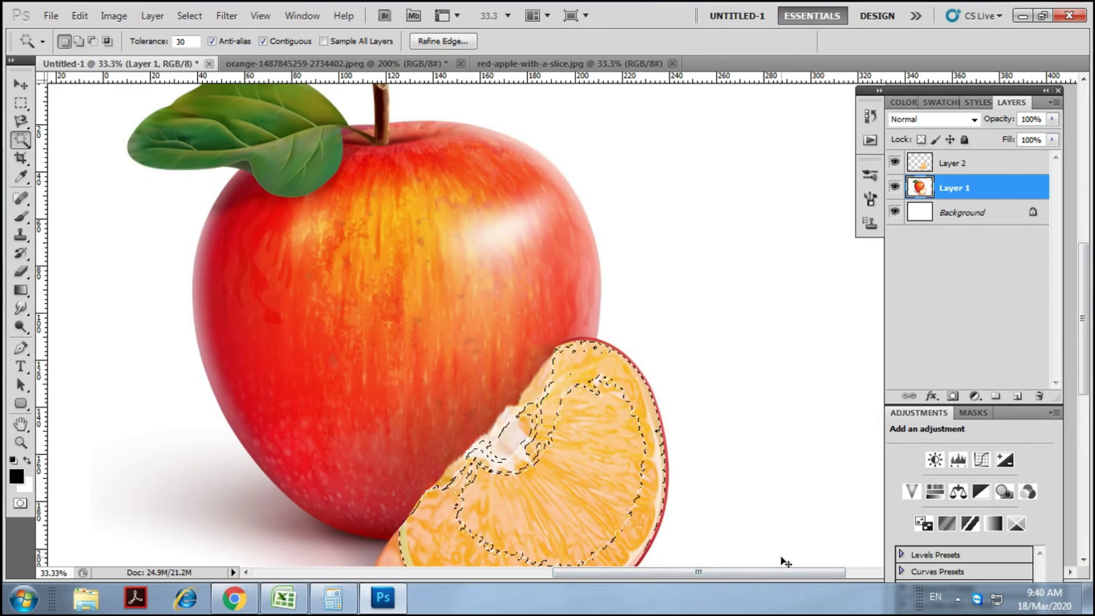
key(ctrl+plus)
scroll(586, 223, down, 1)
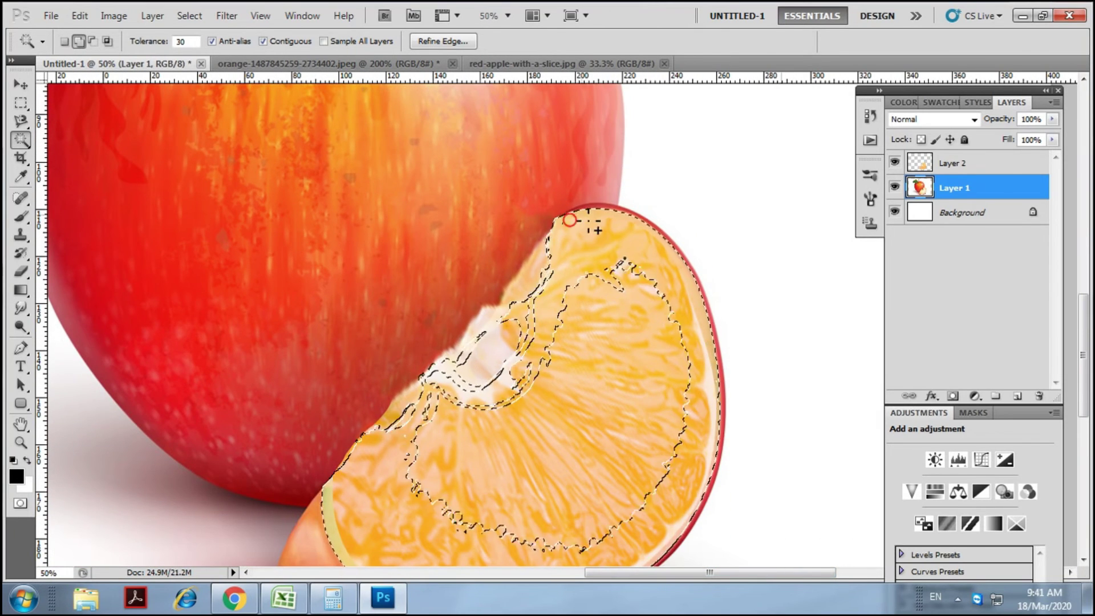
scroll(712, 393, down, 10)
scroll(712, 393, up, 10)
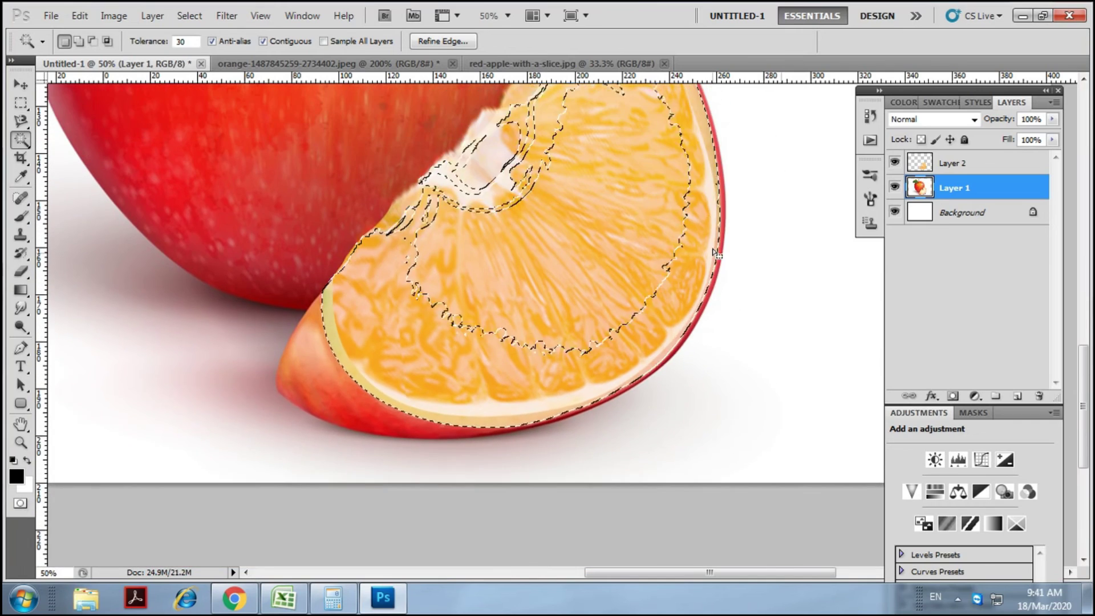
scroll(713, 240, up, 10)
scroll(728, 384, down, 7)
scroll(627, 354, down, 2)
Sample a cream foreground colour from the rind, brush it on, and deselect
click(22, 177)
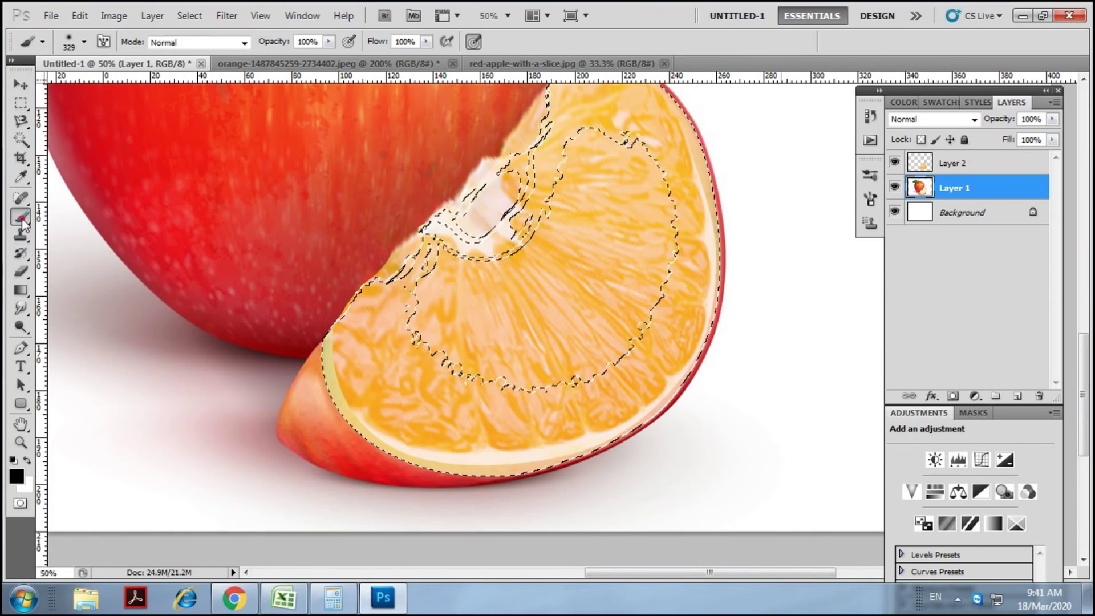
click(16, 476)
click(440, 455)
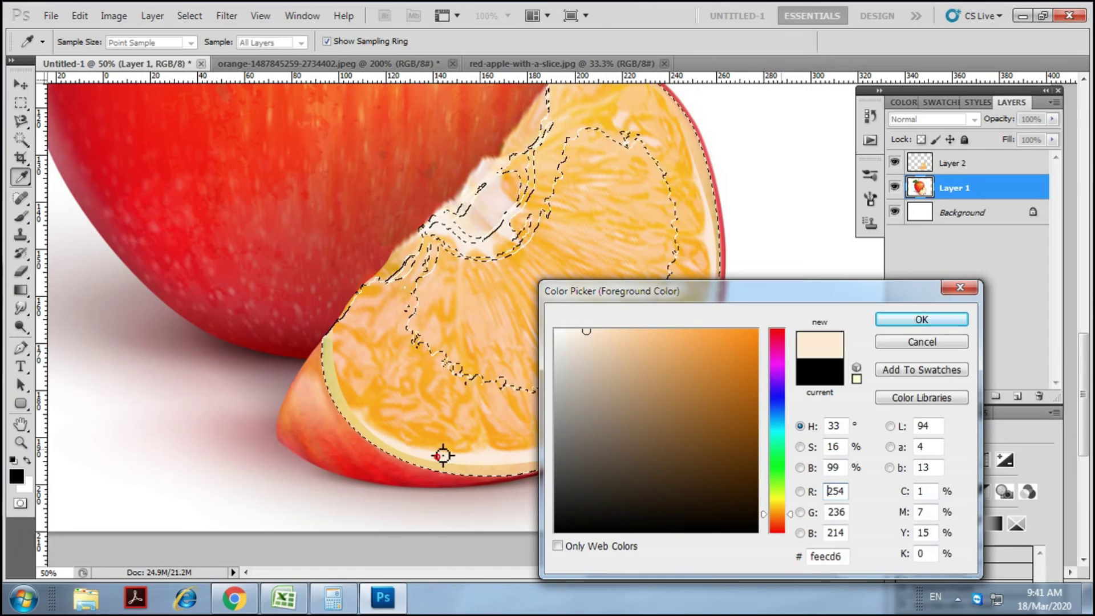
key(Return)
key(b)
scroll(462, 308, up, 2)
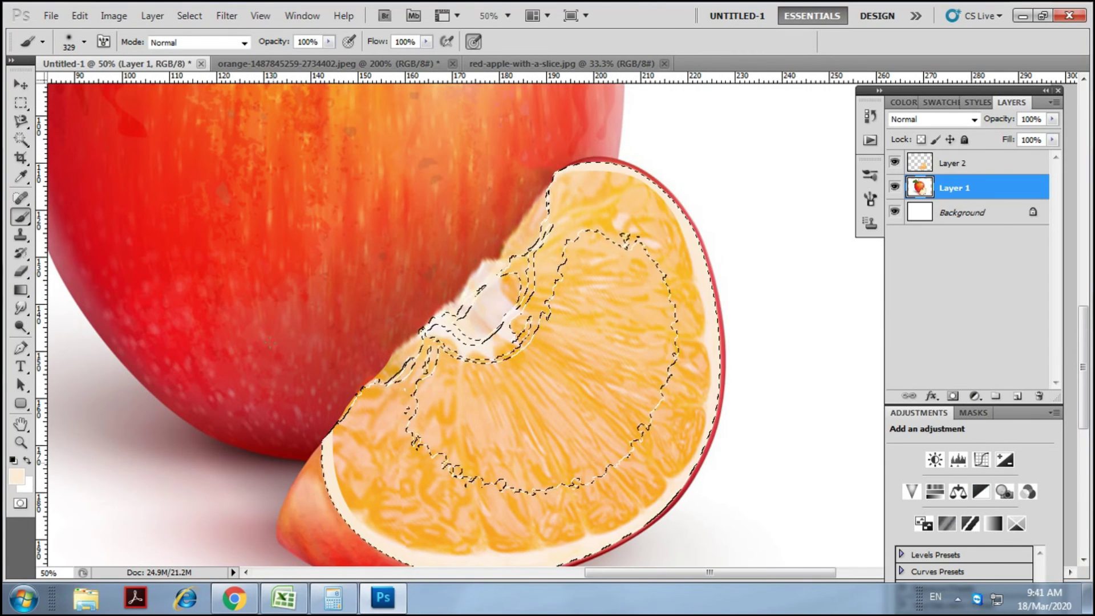
key(ctrl+d)
key(ctrl+minus)
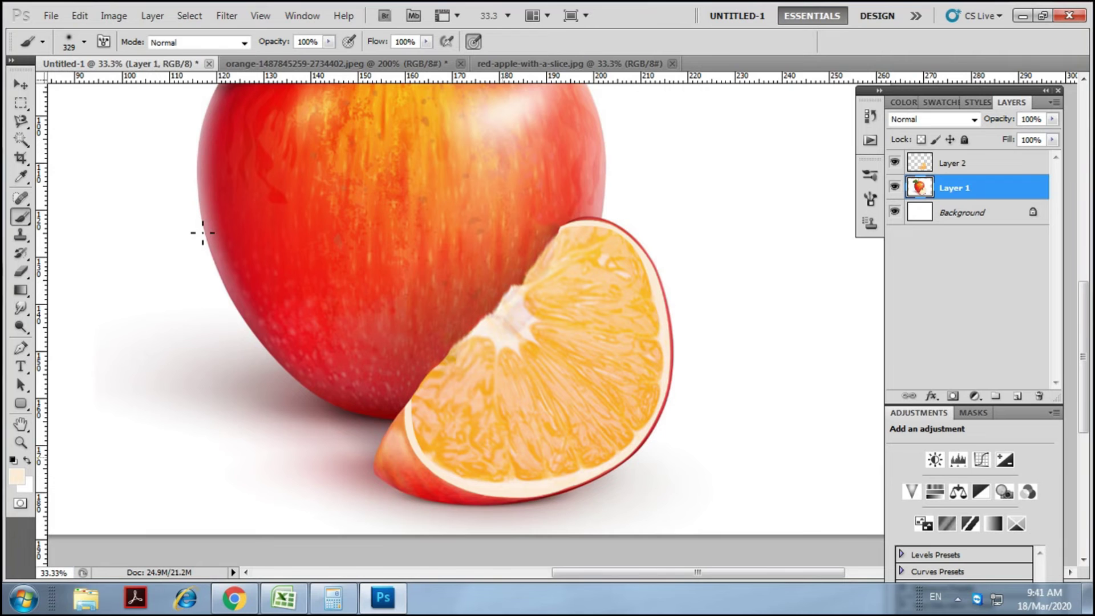
On Layer 2, try several Pen path points along the orange edge, undoing each
scroll(202, 232, up, 1)
scroll(452, 408, up, 1)
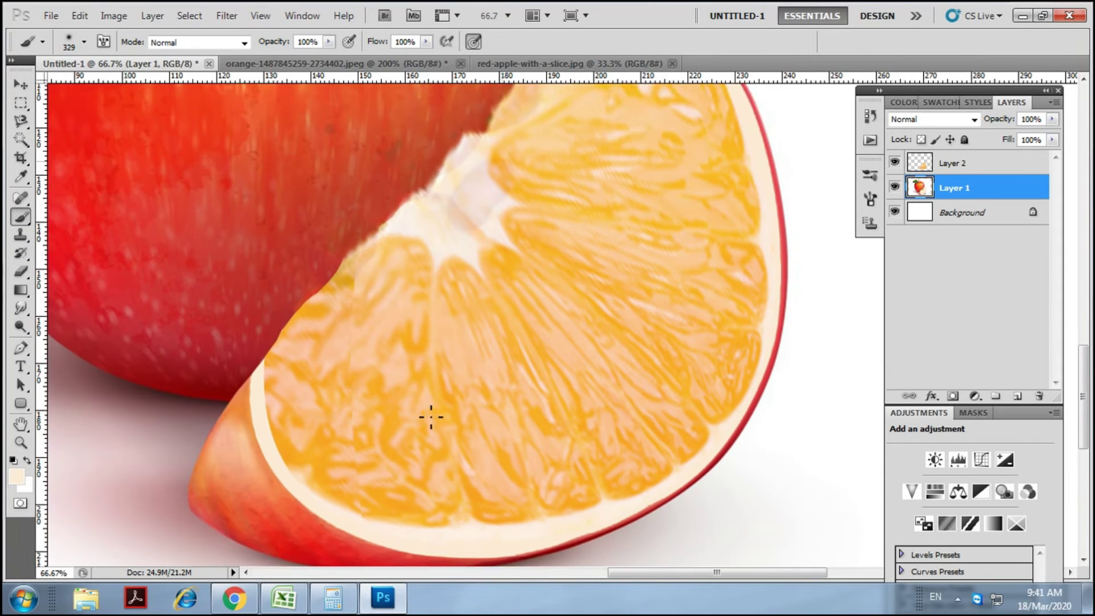
key(p)
click(958, 163)
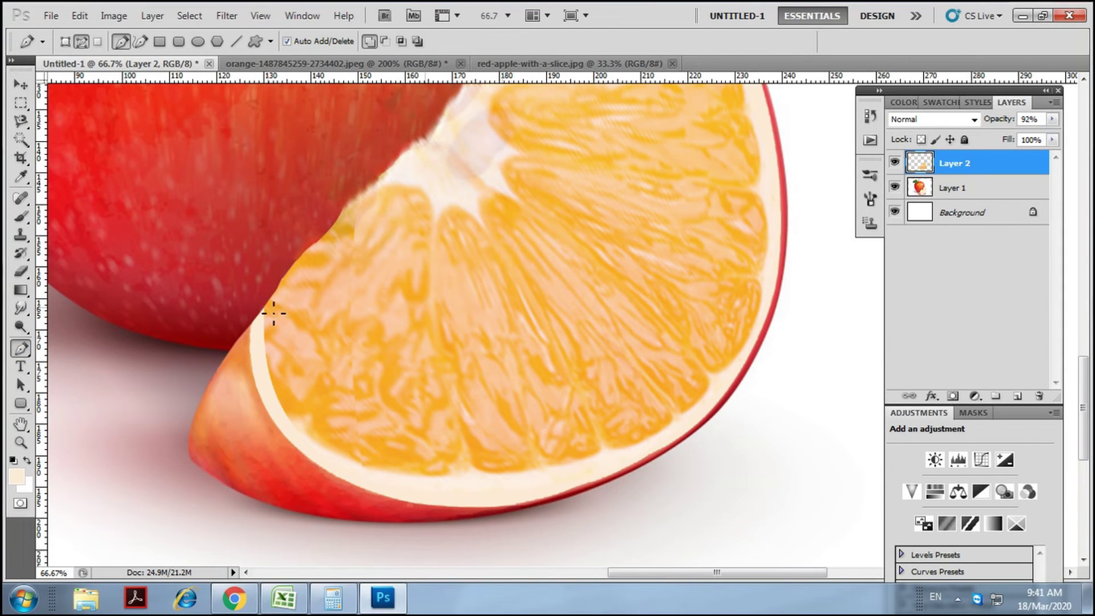
click(319, 452)
scroll(318, 470, up, 1)
scroll(317, 470, up, 1)
scroll(445, 460, up, 2)
scroll(458, 454, up, 3)
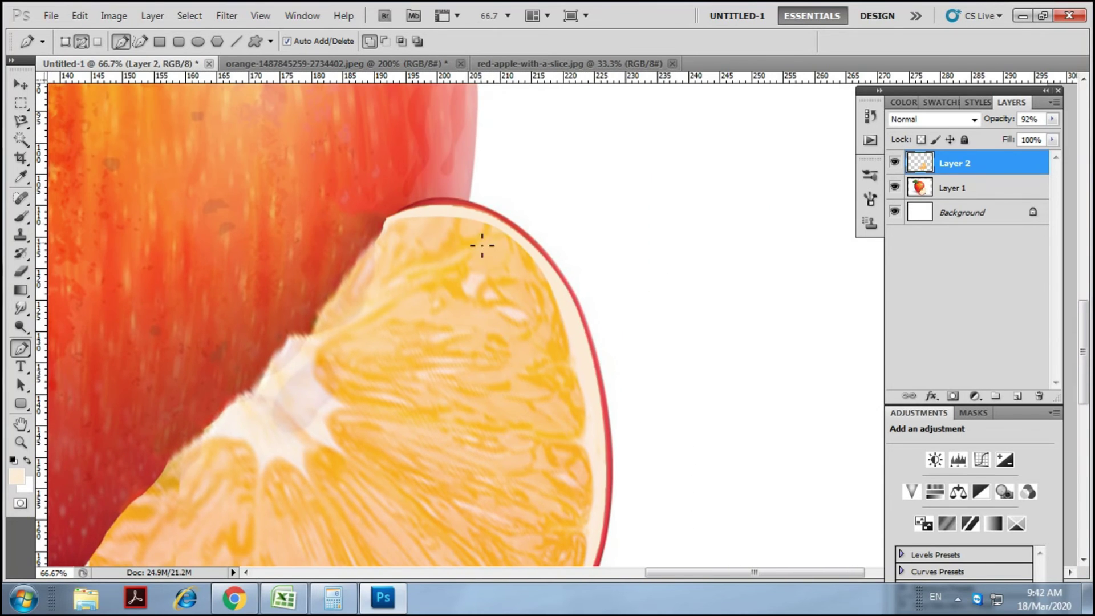
drag(487, 232, 490, 247)
key(ctrl+alt+z)
key(ctrl+alt+z)
key(ctrl+alt+z)
key(ctrl+alt+z)
scroll(564, 267, down, 2)
click(569, 296)
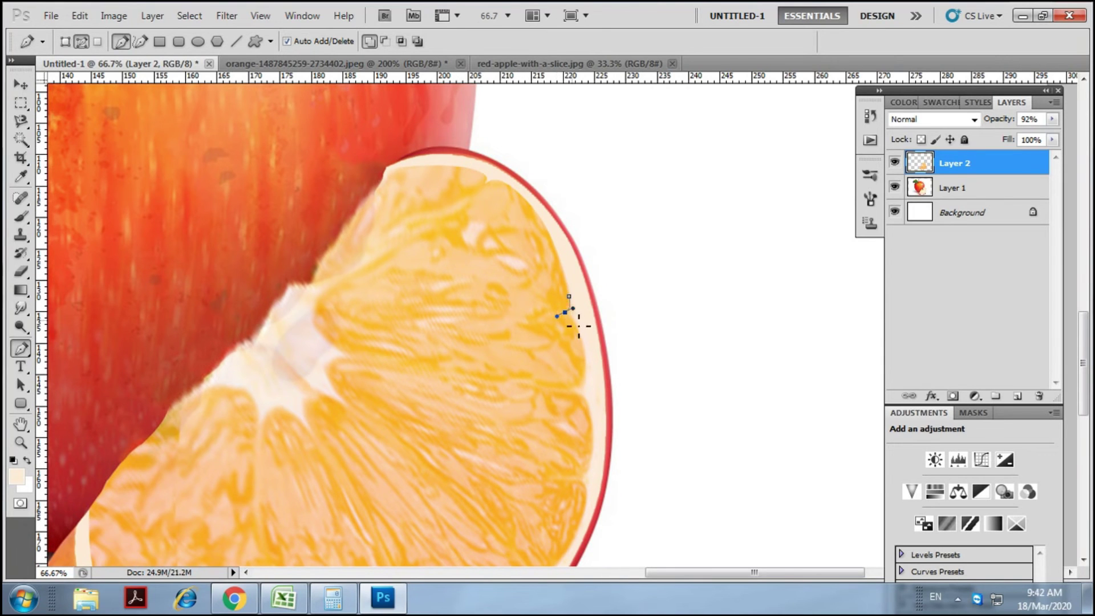
key(ctrl+alt+z)
Draw a small Pen path around a patch of the slice's lower rind
scroll(554, 291, down, 2)
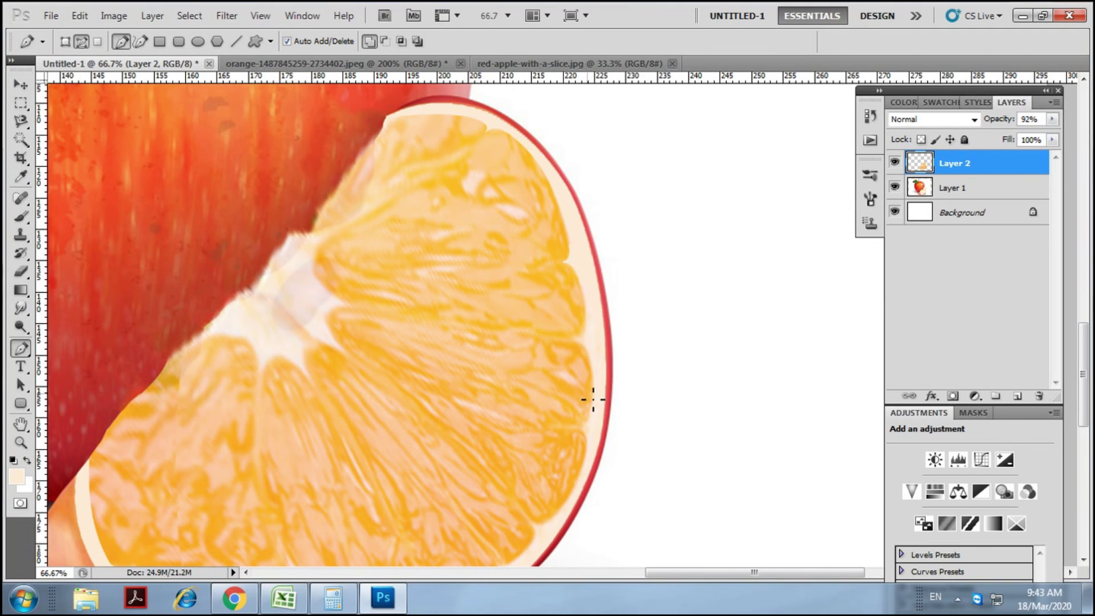
scroll(276, 460, down, 3)
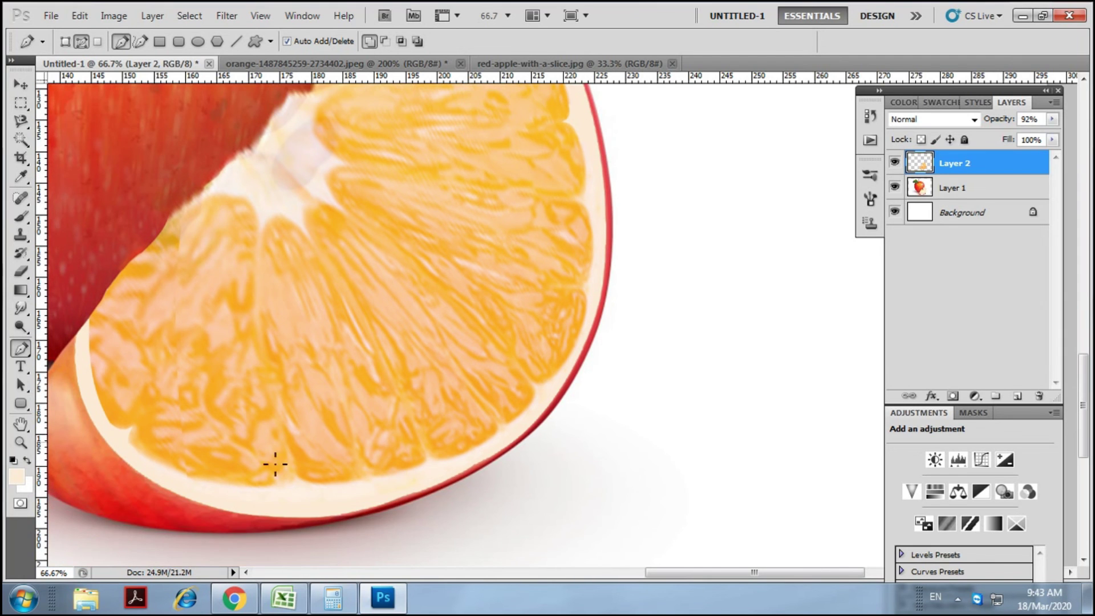
scroll(266, 496, down, 2)
scroll(266, 496, up, 2)
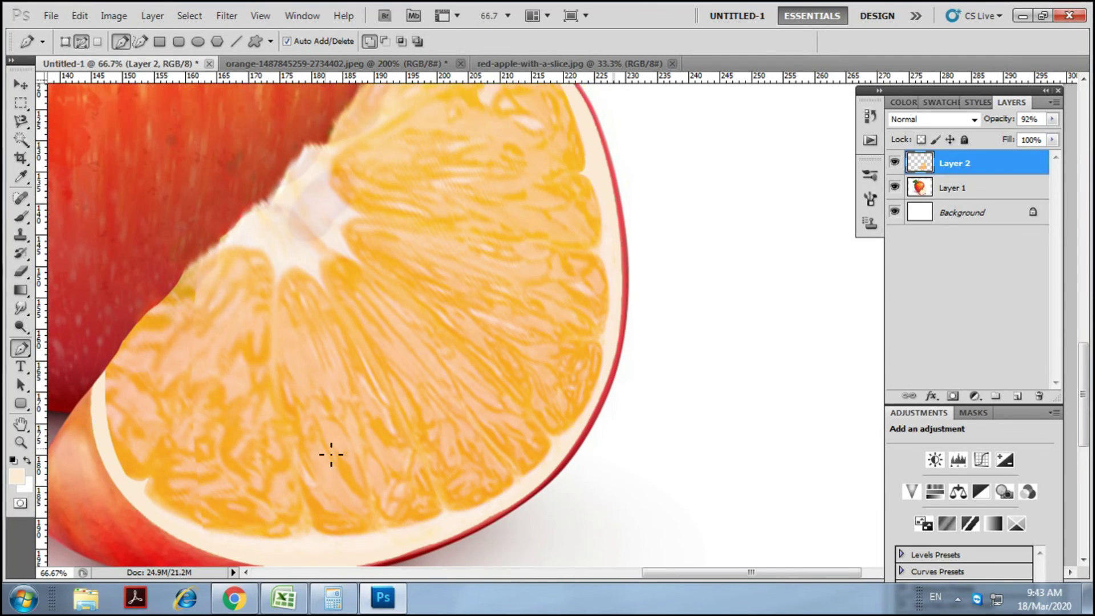
click(282, 500)
drag(308, 488, 312, 479)
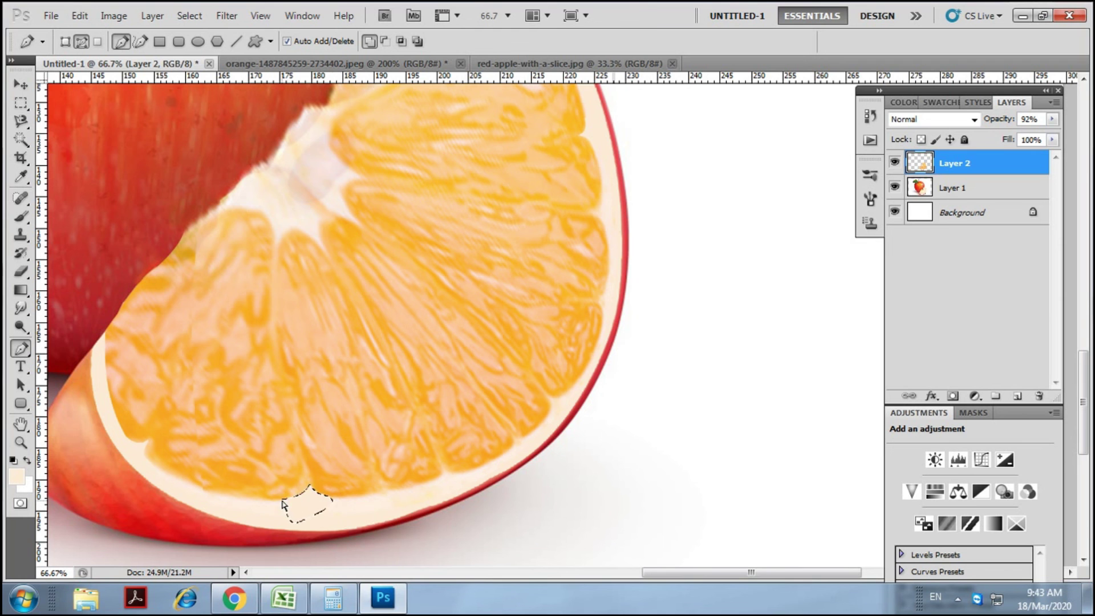
scroll(288, 507, down, 2)
click(20, 84)
key(ctrl+minus)
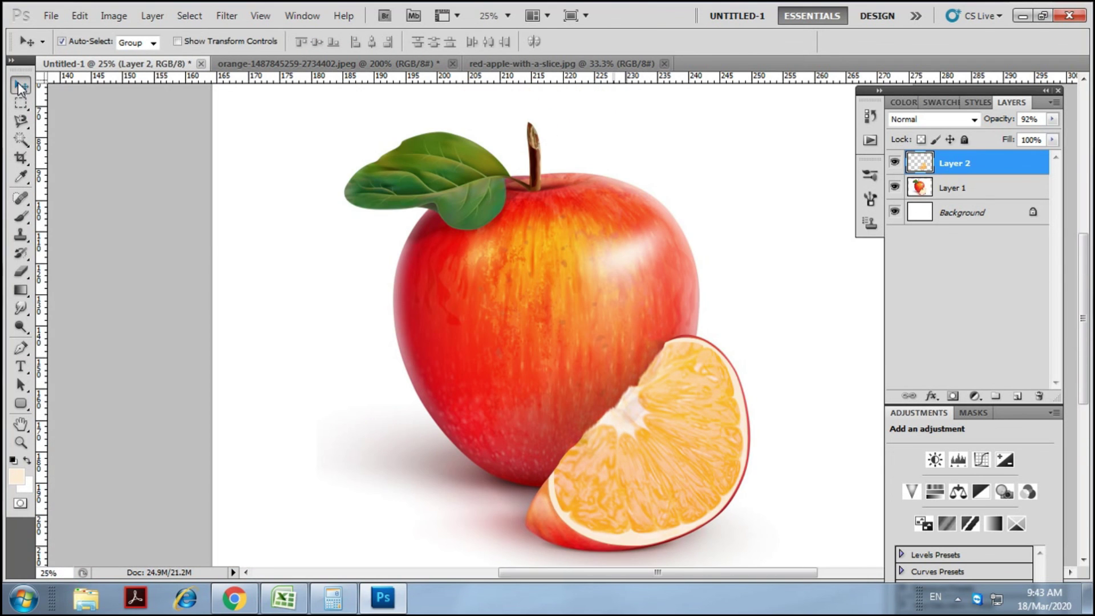
key(ctrl+plus)
scroll(497, 379, down, 2)
scroll(529, 443, down, 2)
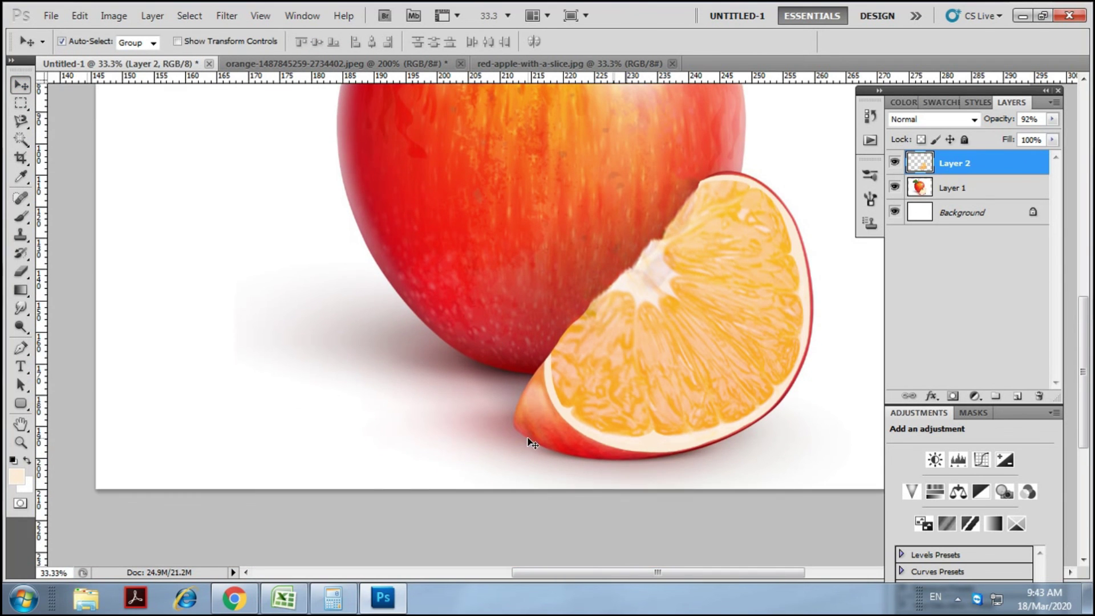
drag(594, 572, 617, 572)
key(ctrl+plus)
drag(731, 573, 791, 568)
key(ctrl+minus)
key(ctrl+minus)
key(ctrl+minus)
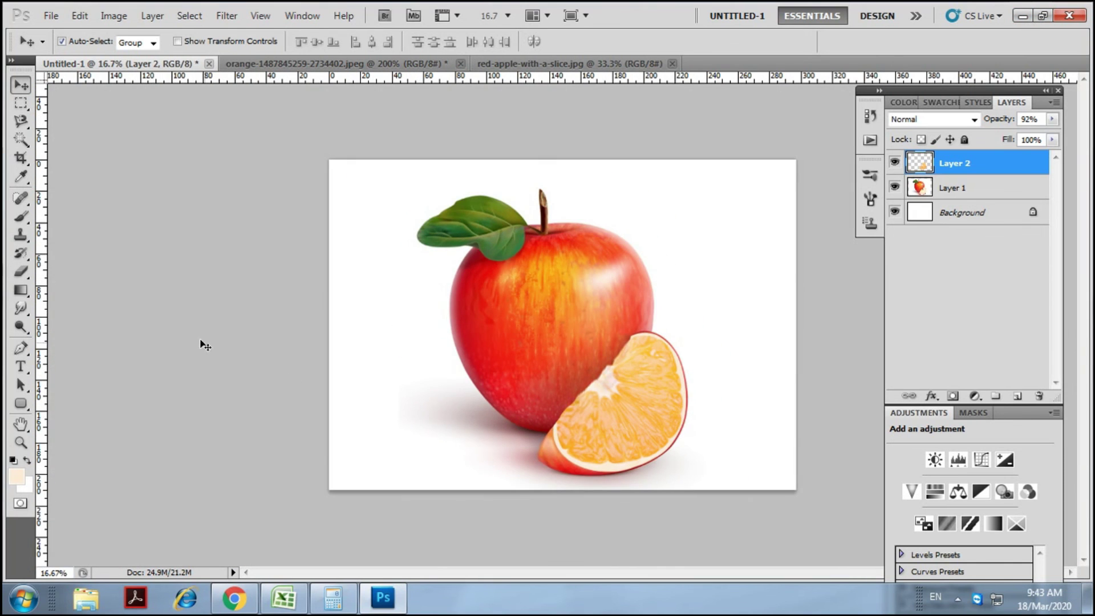